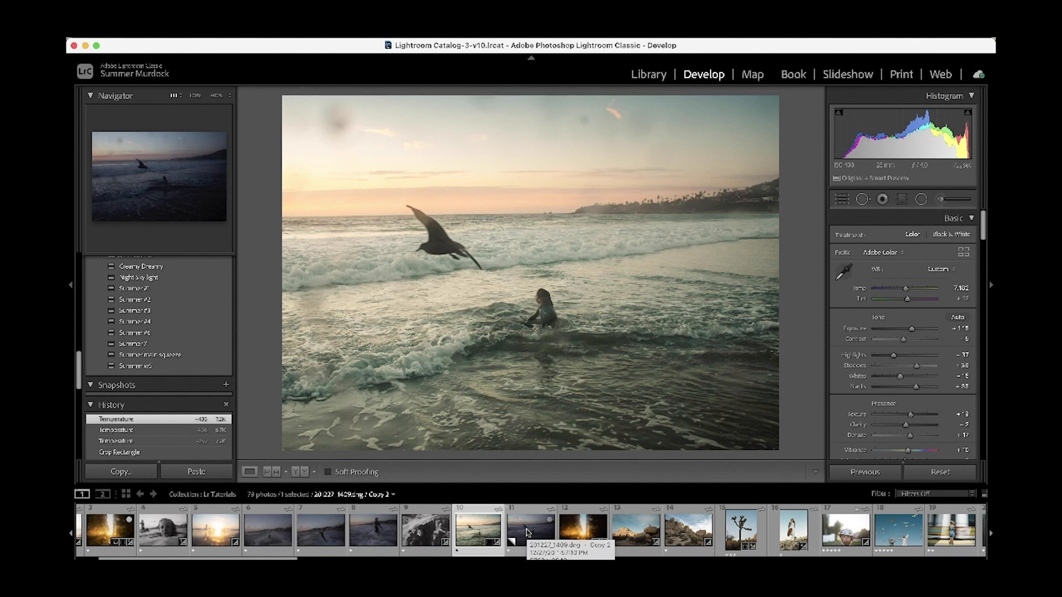
# Open the dark, unedited copy of the bird-and-ocean photo and raise its exposure to +1.20
pyautogui.click(527, 533)
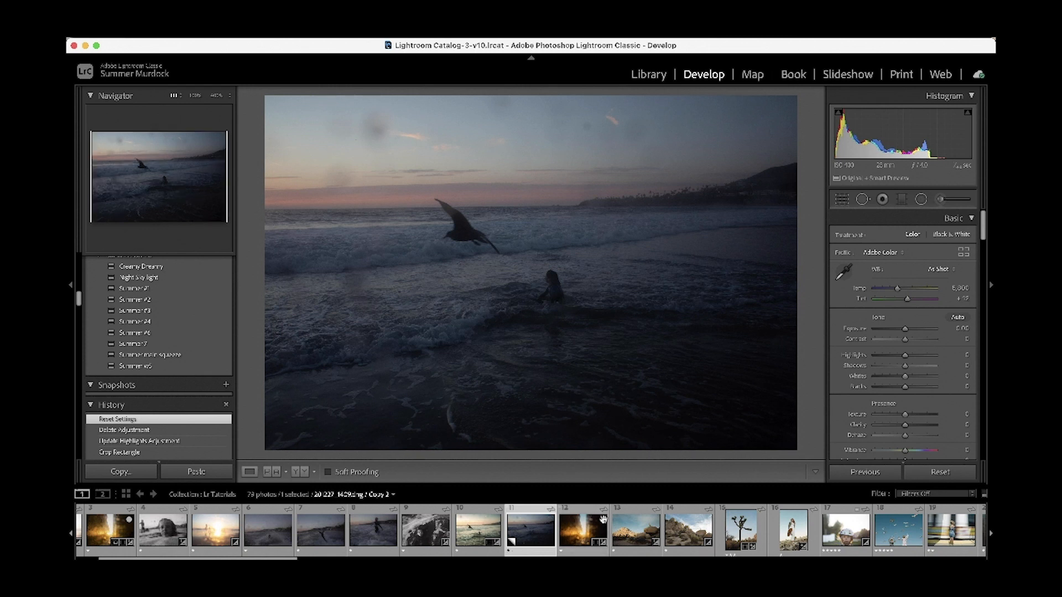
pyautogui.moveTo(905, 331); pyautogui.dragTo(912, 331)
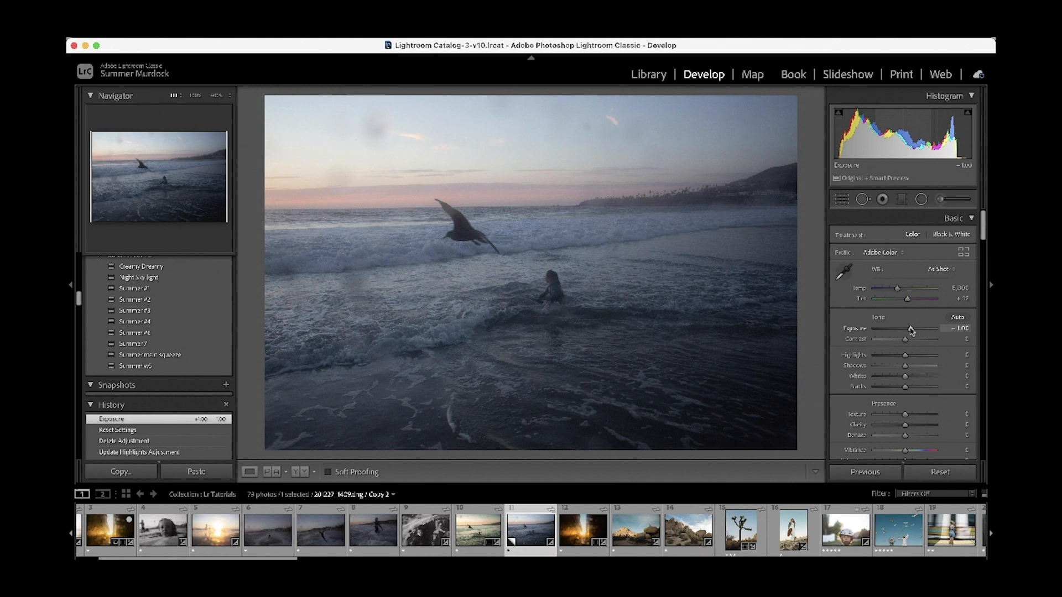
pyautogui.press('Up')
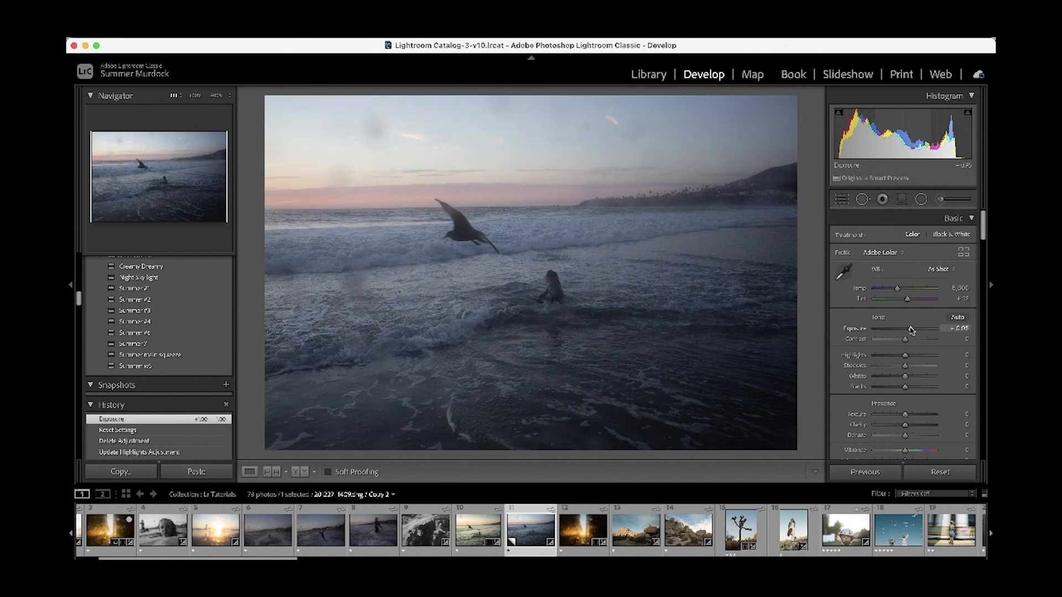
pyautogui.press('Up')
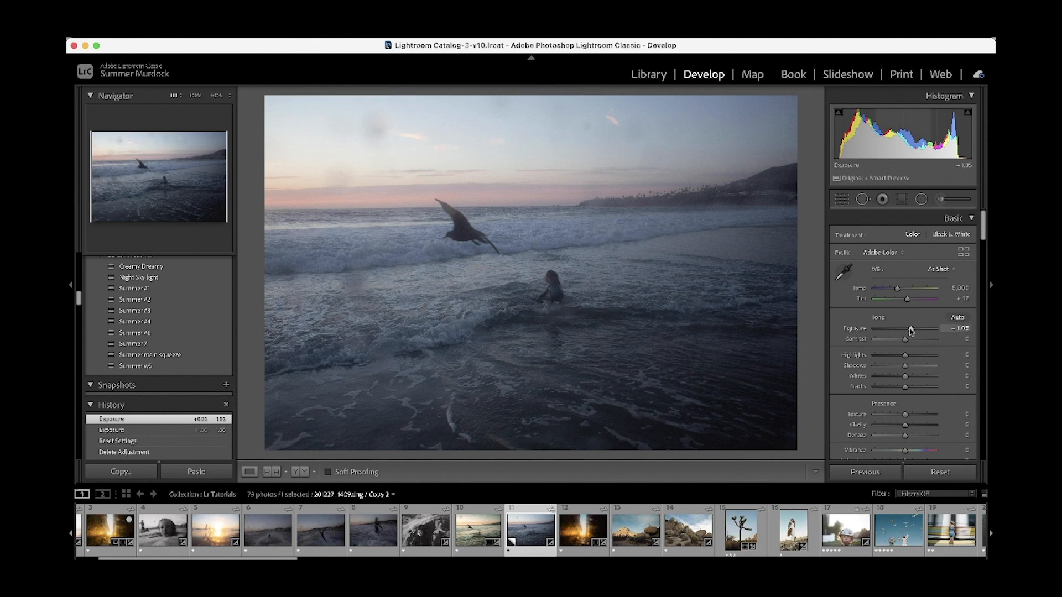
pyautogui.moveTo(911, 330); pyautogui.dragTo(911, 331)
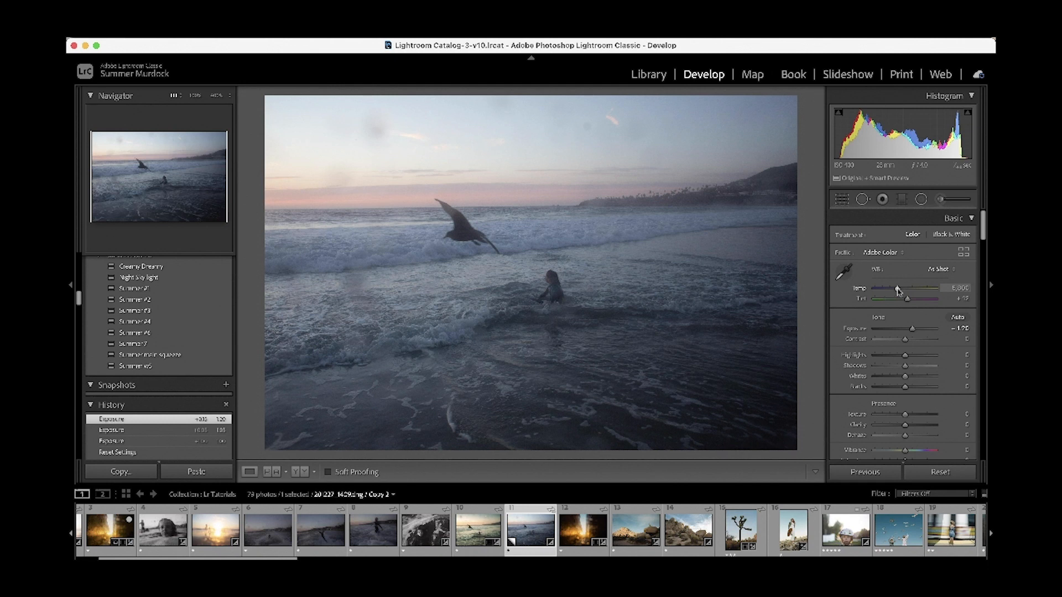
# Warm the photo's white balance to a temperature of about 7,200 and tint +5, checking the water area up close
pyautogui.moveTo(897, 289); pyautogui.dragTo(907, 300)
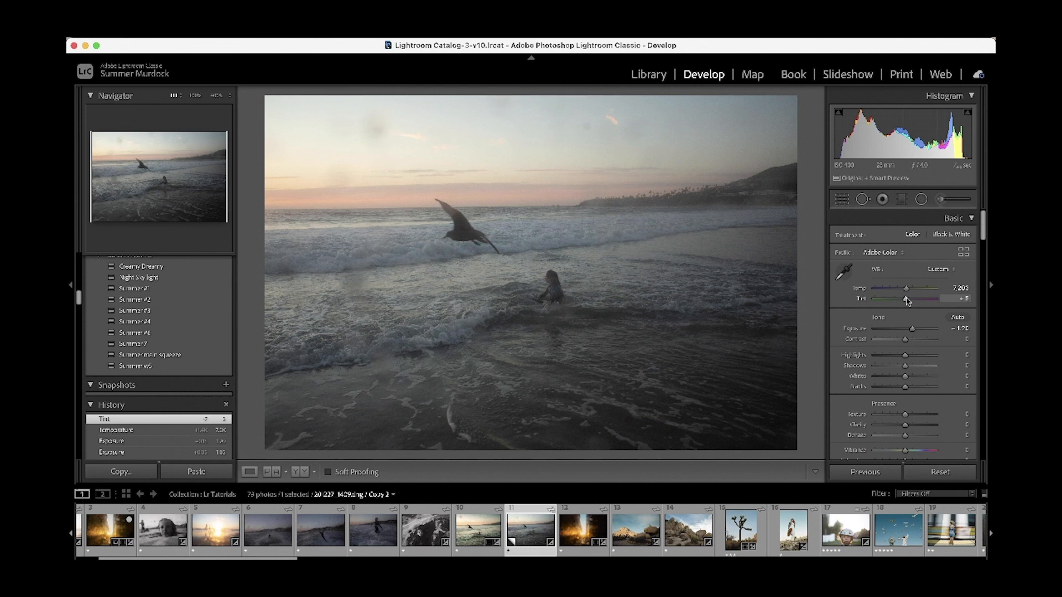
pyautogui.click(578, 316)
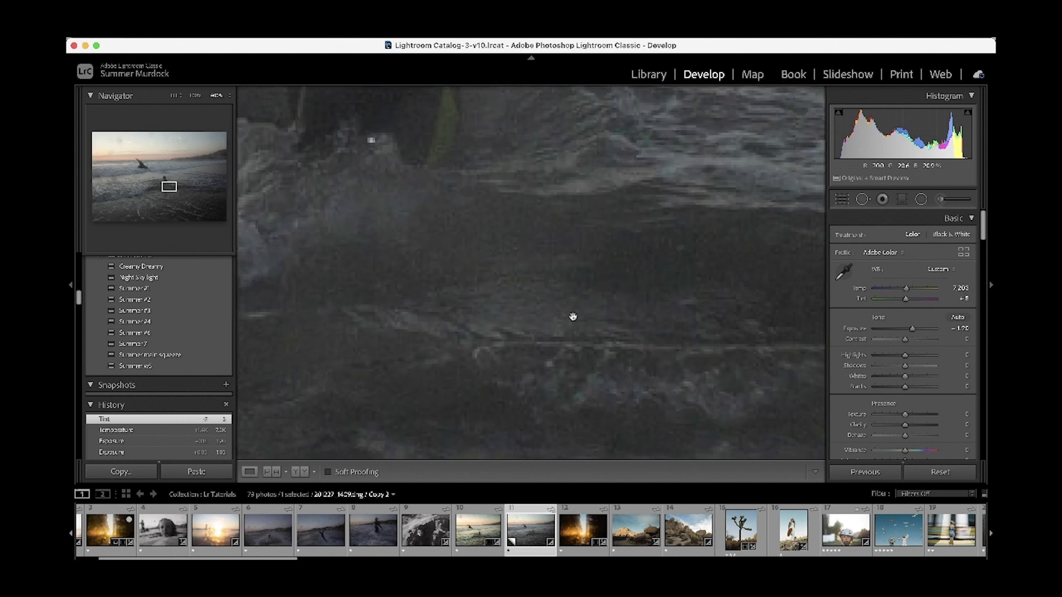
pyautogui.click(578, 351)
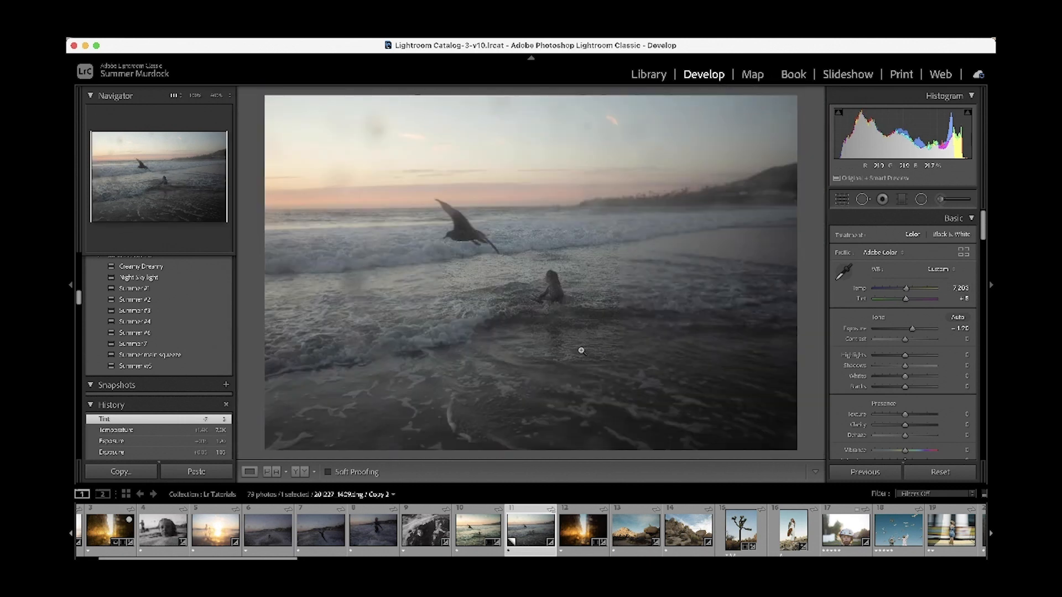
pyautogui.click(500, 353)
pyautogui.click(501, 349)
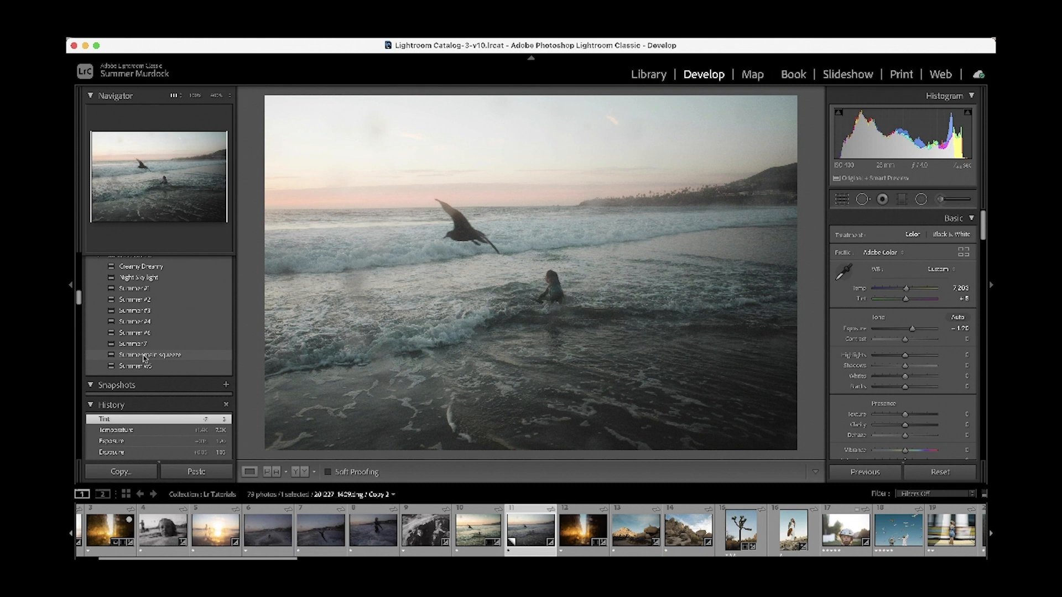
# Apply the Creamy Dreamy preset and fine-tune it with exposure +0.95, temperature about 7,518 and contrast +10
pyautogui.click(142, 267)
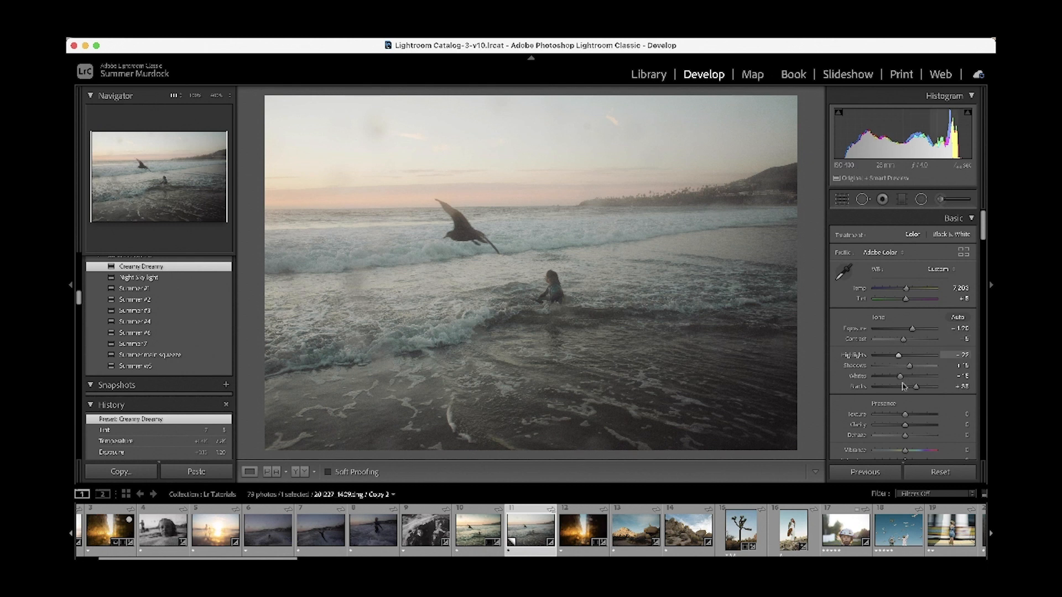
pyautogui.scroll(-2, 907, 383)
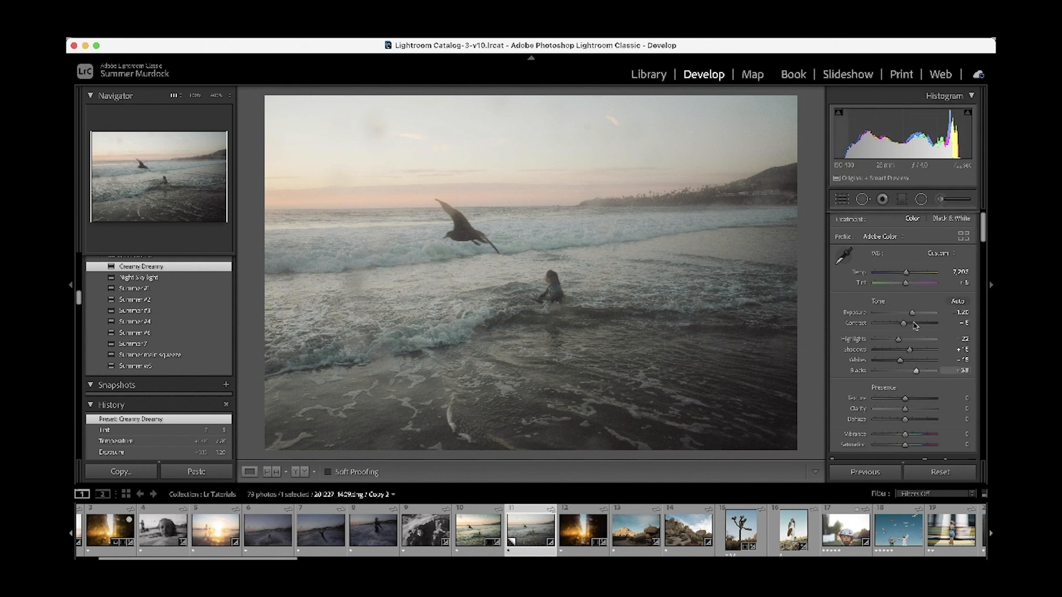
pyautogui.moveTo(912, 312); pyautogui.dragTo(910, 314)
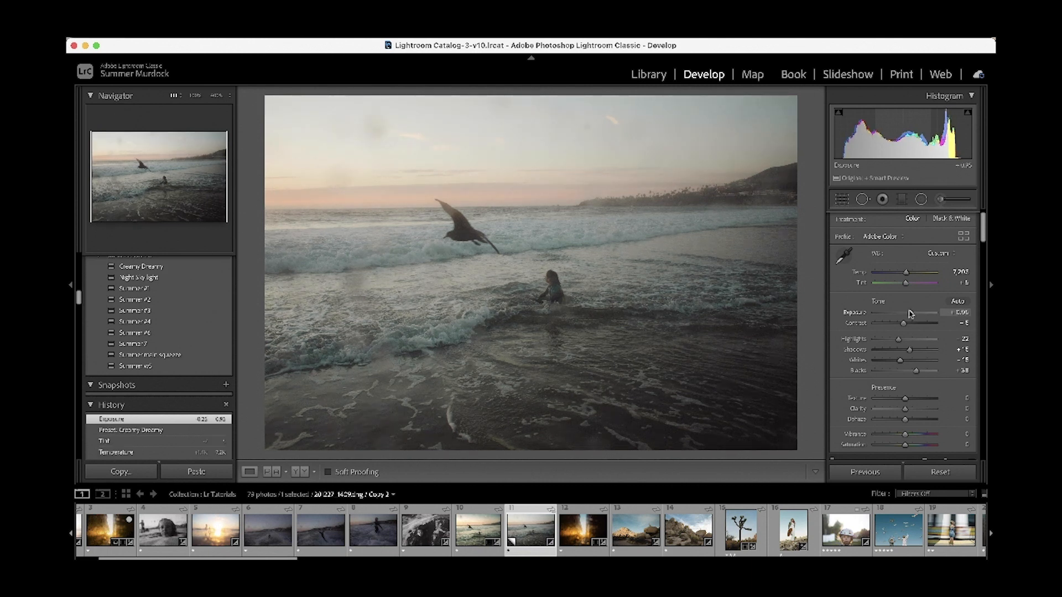
pyautogui.moveTo(906, 272); pyautogui.dragTo(908, 272)
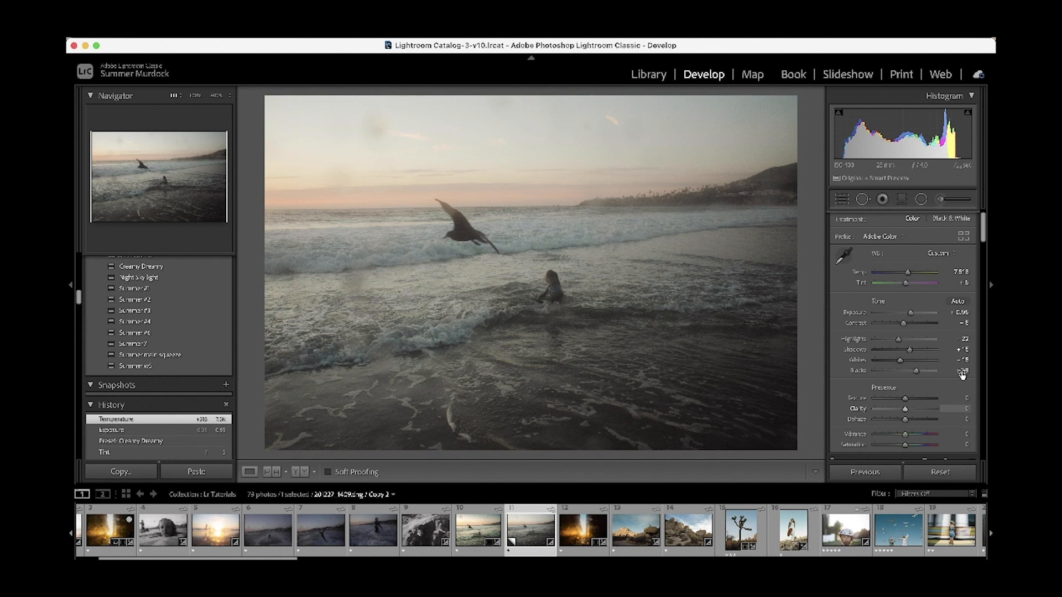
pyautogui.moveTo(905, 326); pyautogui.dragTo(909, 326)
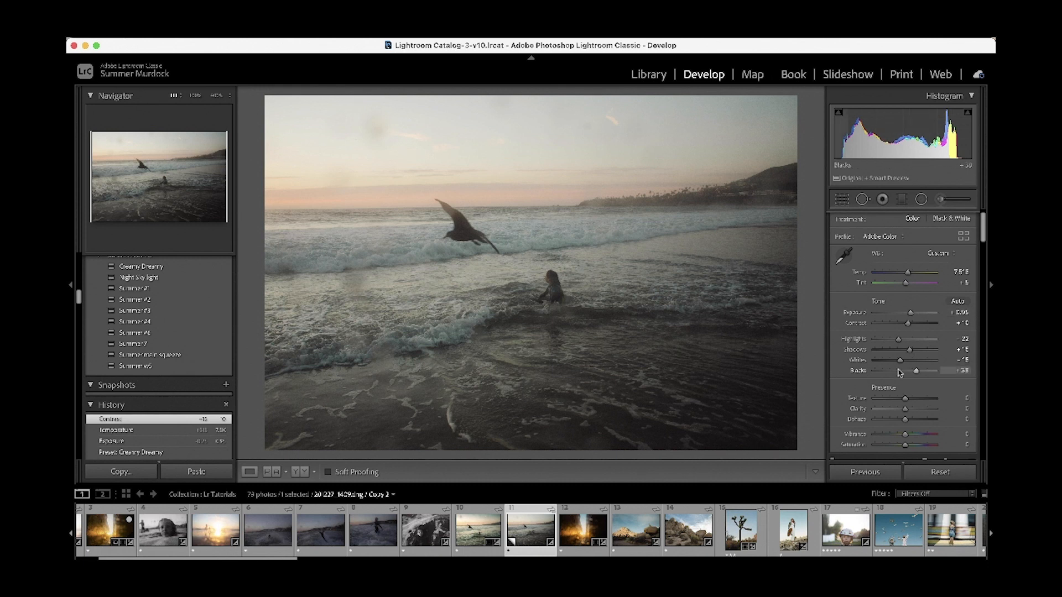
# Raise the photo's Texture slightly, and set Clarity to +4 and Dehaze to +8
pyautogui.scroll(-3, 899, 373)
pyautogui.scroll(-2, 900, 372)
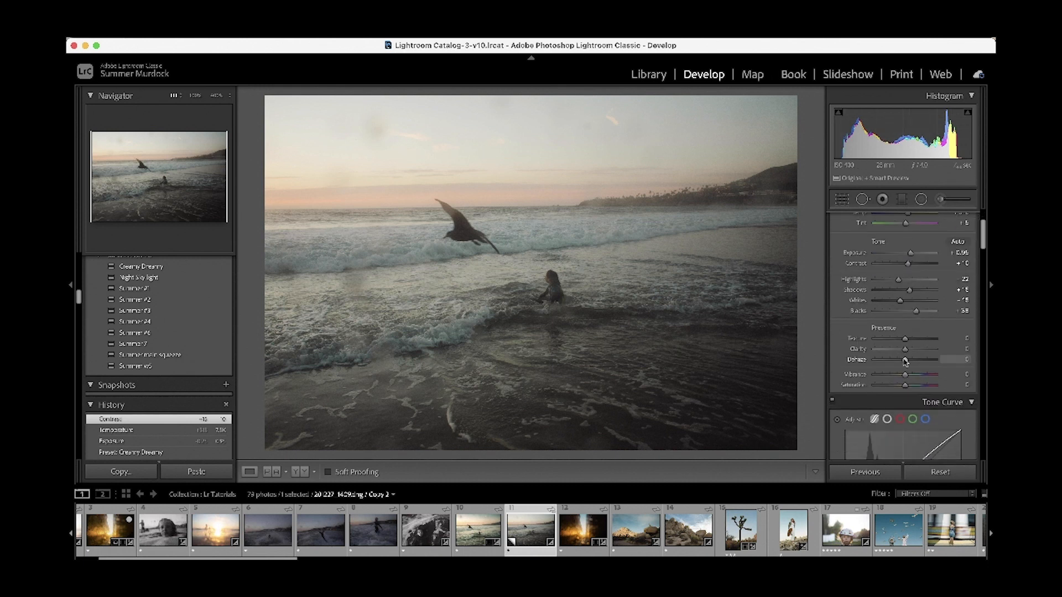
pyautogui.moveTo(905, 361)
pyautogui.mouseDown()
pyautogui.moveTo(907, 339)
pyautogui.moveTo(907, 362)
pyautogui.mouseUp()
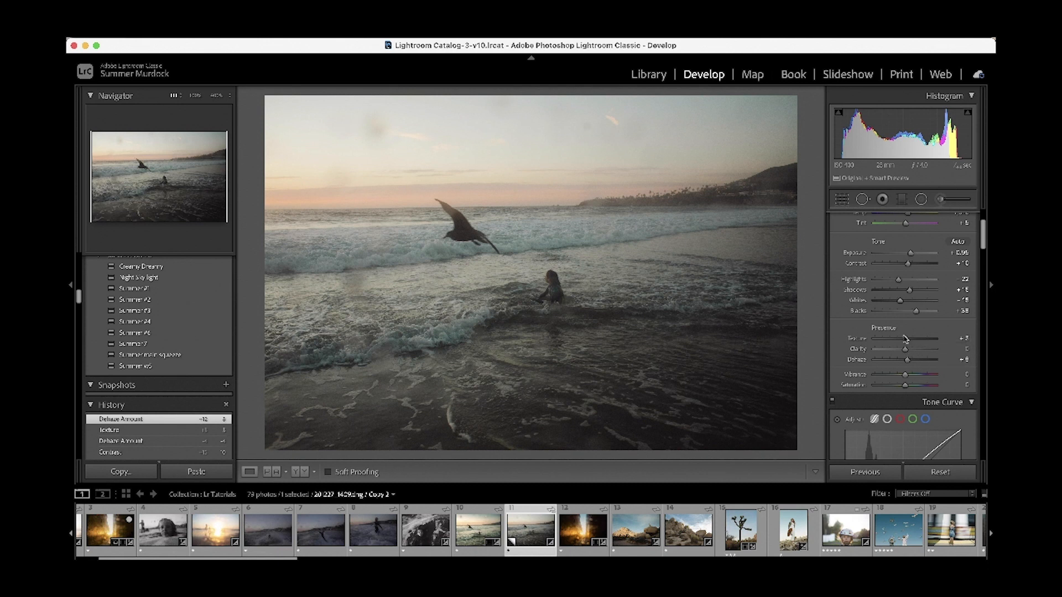
pyautogui.moveTo(905, 339); pyautogui.dragTo(907, 351)
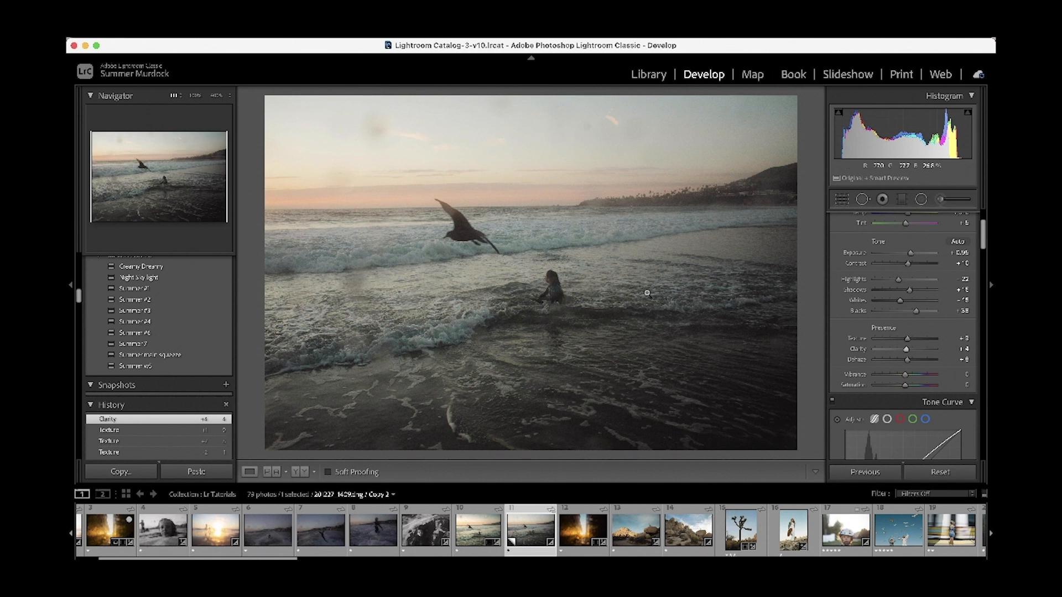
# Try a slight midpoint adjustment on the red channel's tone curve, and restore the earlier Clarity history state
pyautogui.scroll(-3, 901, 331)
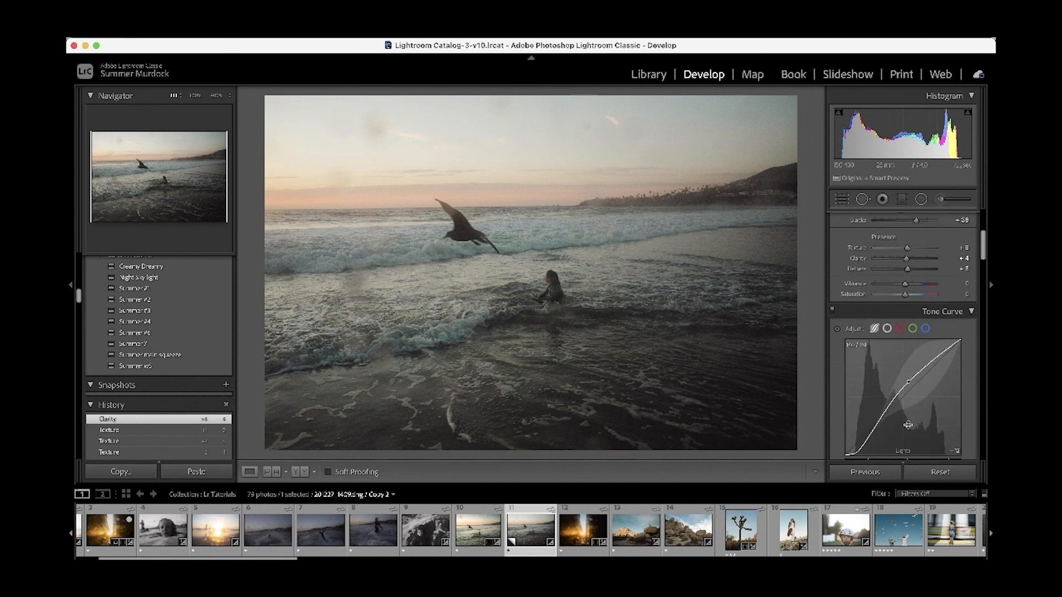
pyautogui.click(887, 327)
pyautogui.scroll(-2, 887, 324)
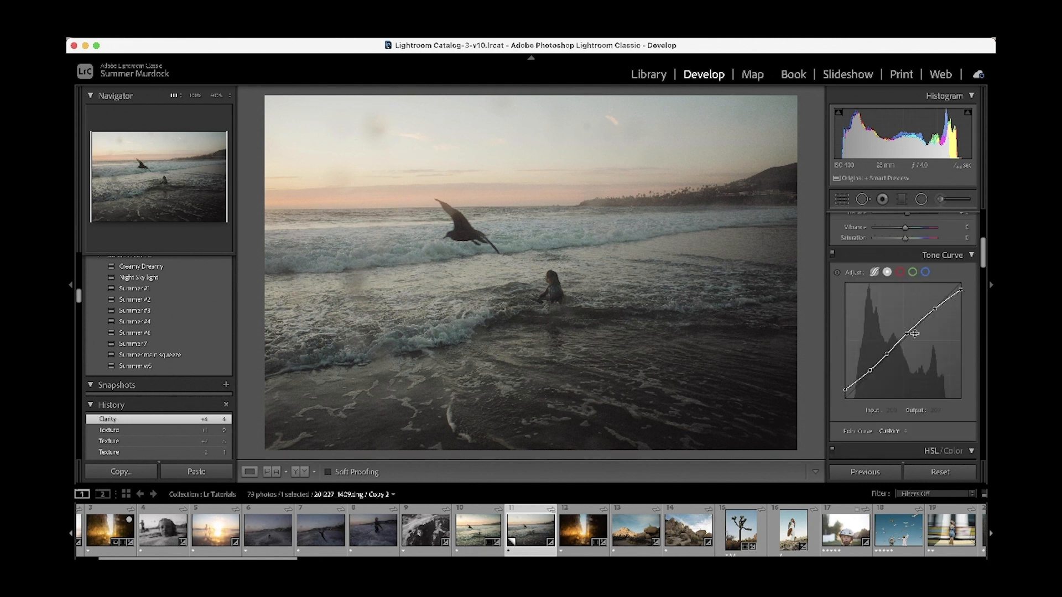
pyautogui.click(900, 271)
pyautogui.moveTo(904, 341); pyautogui.dragTo(905, 340)
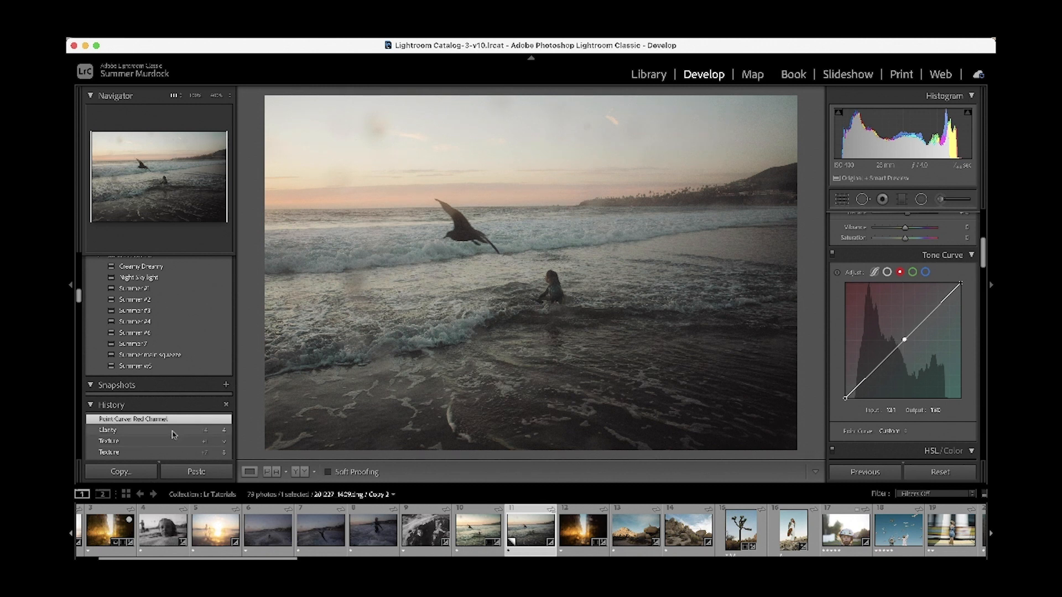
pyautogui.click(174, 432)
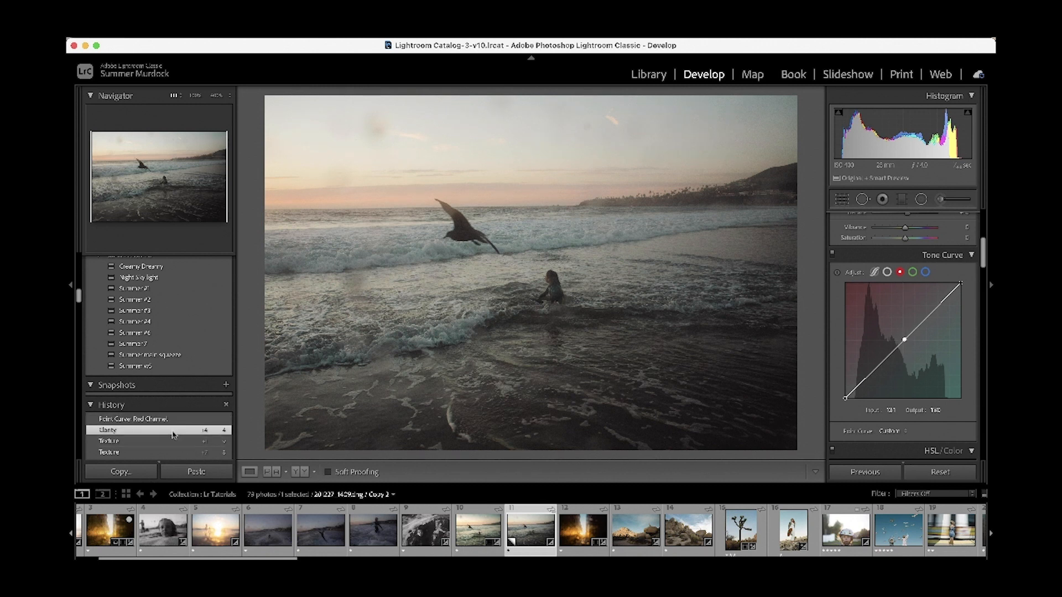
# Pull the midpoint of the blue channel's tone curve slightly down, to about input 135 and output 128
pyautogui.click(916, 272)
pyautogui.click(925, 273)
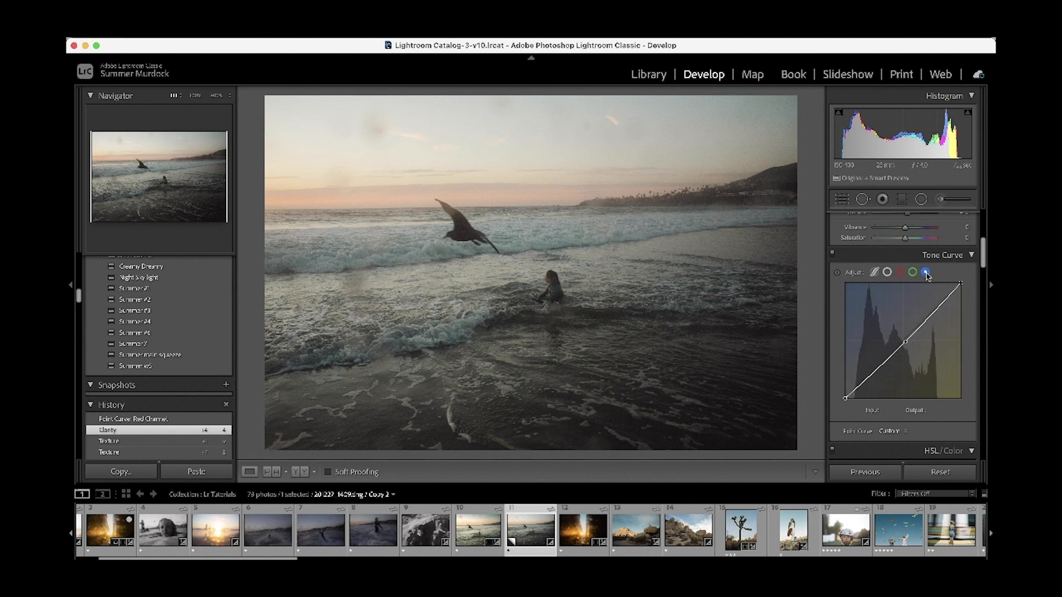
pyautogui.moveTo(906, 342); pyautogui.dragTo(907, 347)
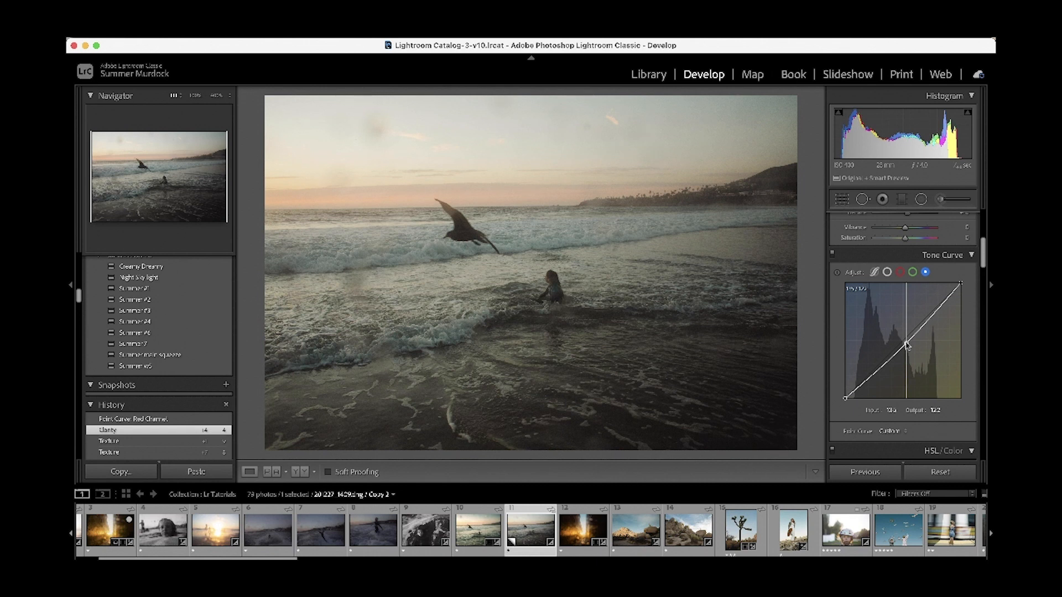
pyautogui.moveTo(907, 346); pyautogui.dragTo(907, 344)
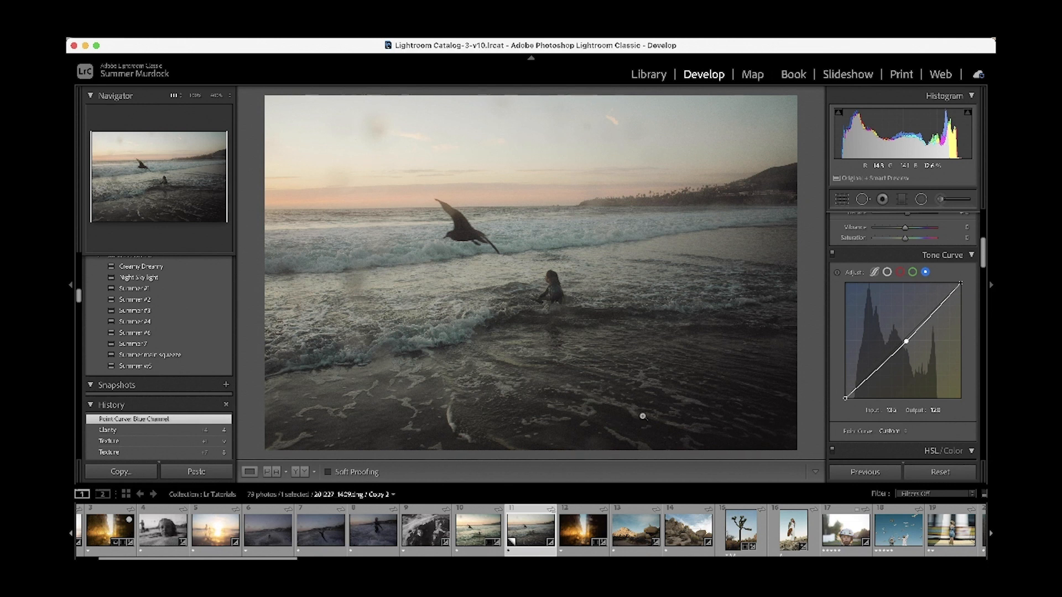
# Show only the hue adjustments in the HSL/Color settings
pyautogui.scroll(-3, 882, 393)
pyautogui.scroll(-5, 882, 394)
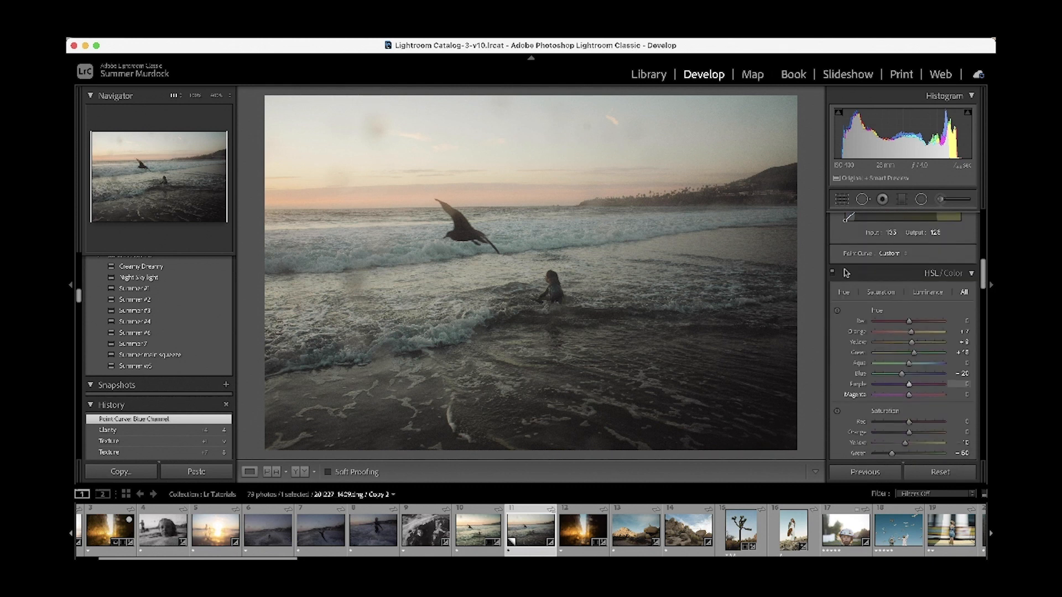
pyautogui.click(844, 293)
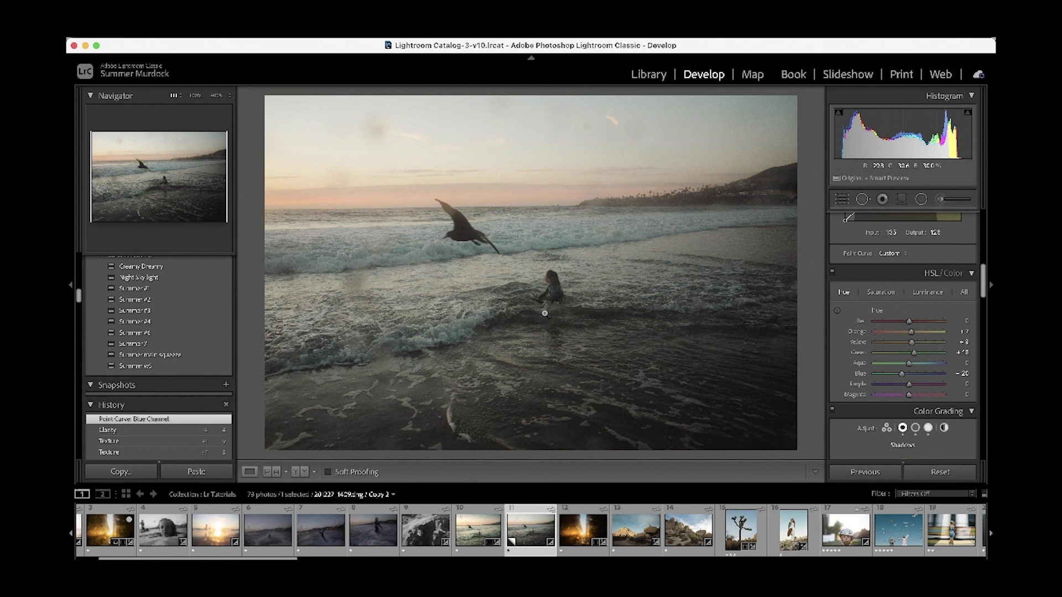
# Add a graduated filter over the sky down to the horizon, reset its effect values and set its exposure to about -0.6
pyautogui.click(901, 199)
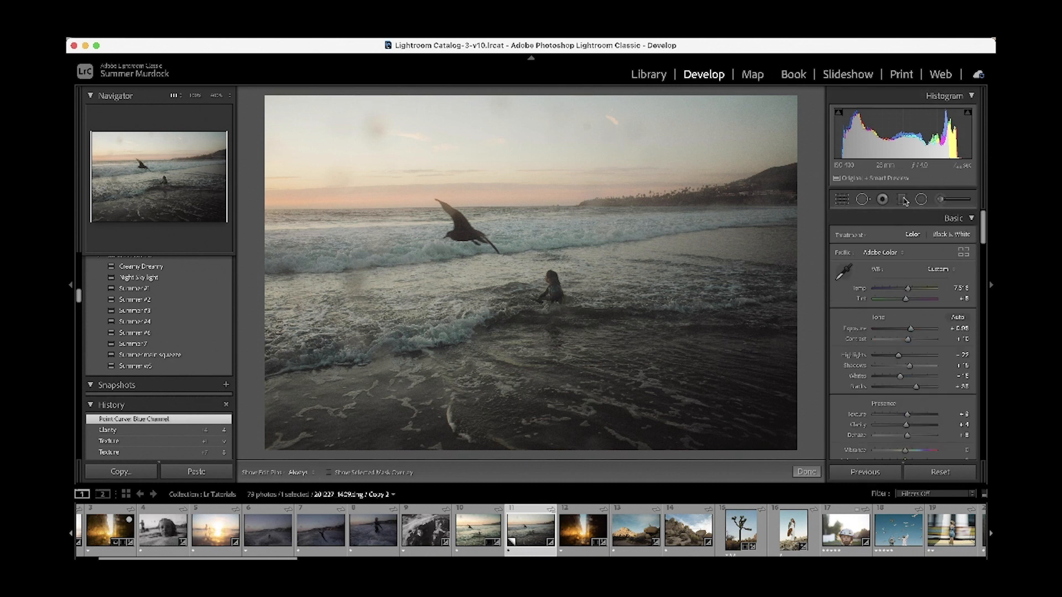
pyautogui.moveTo(569, 194)
pyautogui.mouseDown()
pyautogui.moveTo(569, 226)
pyautogui.moveTo(594, 208)
pyautogui.moveTo(566, 212)
pyautogui.moveTo(576, 144)
pyautogui.moveTo(567, 173)
pyautogui.mouseUp()
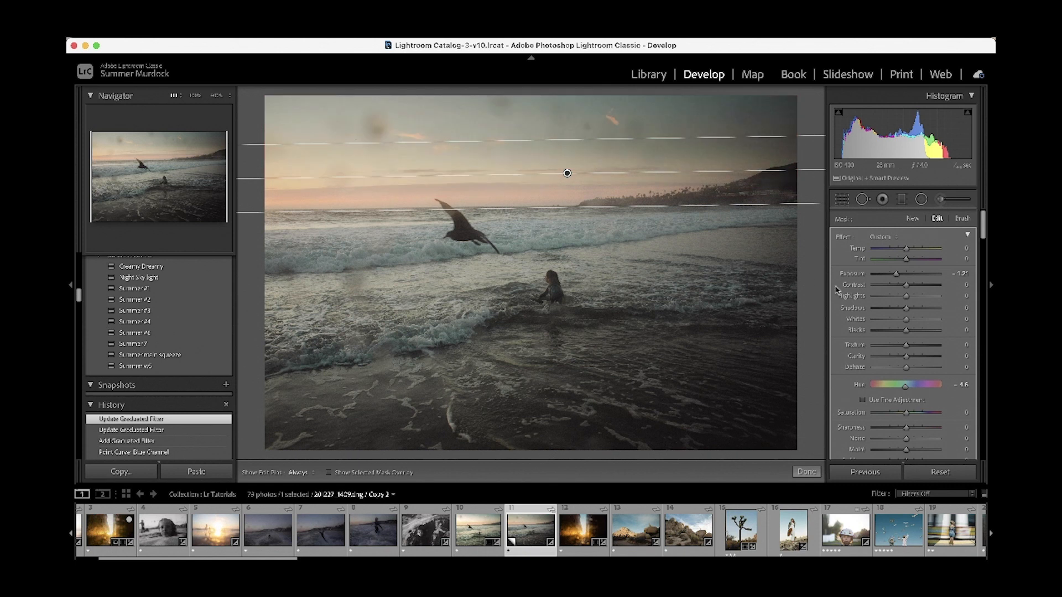
pyautogui.doubleClick(839, 237)
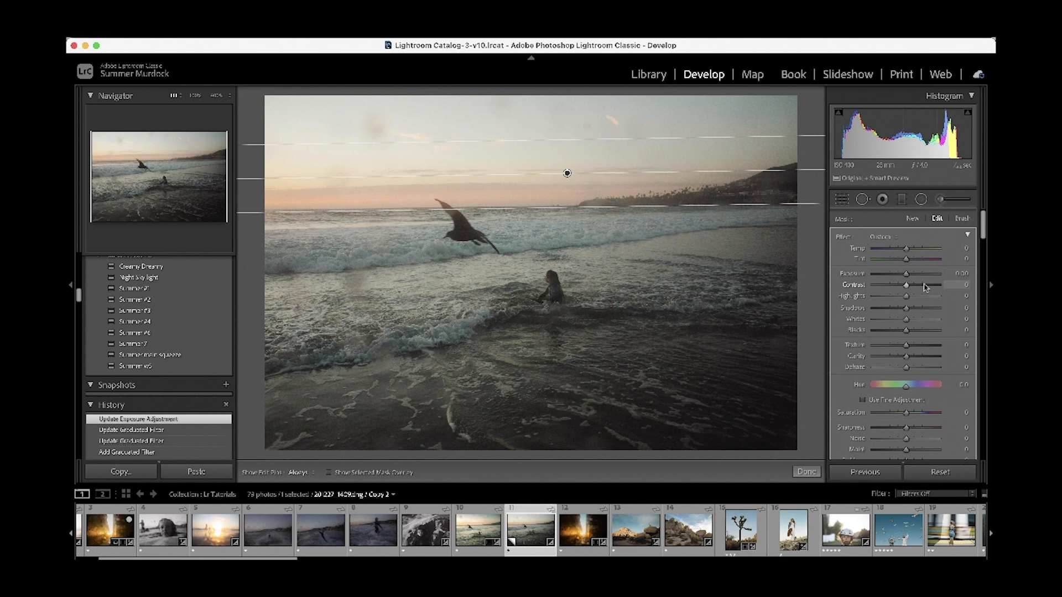
pyautogui.moveTo(907, 274); pyautogui.dragTo(901, 276)
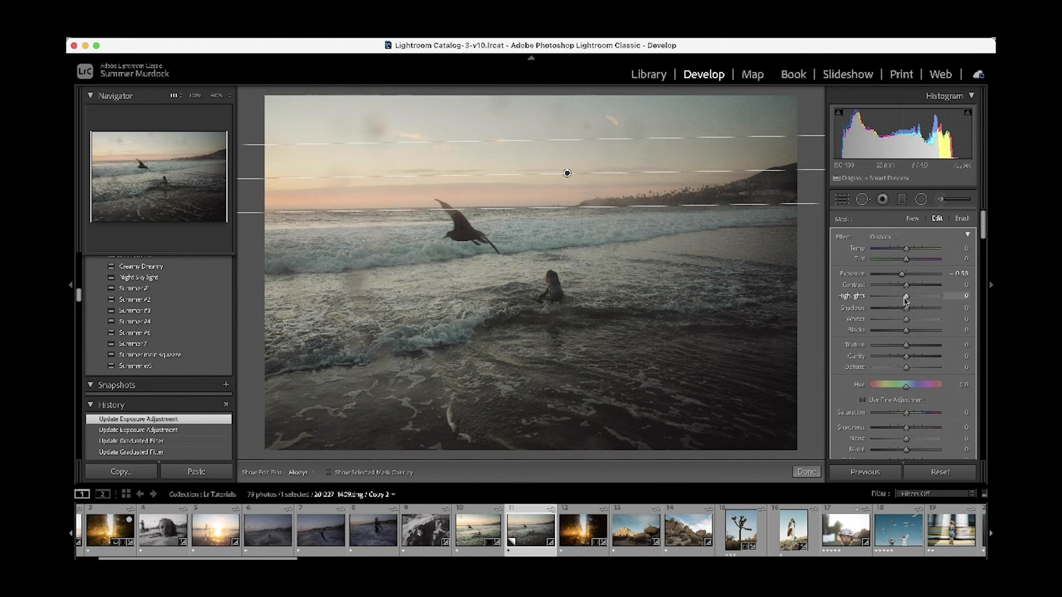
# Cool the sky filter with temperature -13 and tint -3, and set its highlights to -4 and saturation to 10
pyautogui.moveTo(903, 297); pyautogui.dragTo(904, 299)
pyautogui.moveTo(906, 248)
pyautogui.mouseDown()
pyautogui.moveTo(915, 261)
pyautogui.moveTo(887, 262)
pyautogui.moveTo(924, 268)
pyautogui.moveTo(905, 264)
pyautogui.moveTo(901, 248)
pyautogui.mouseUp()
pyautogui.moveTo(912, 413); pyautogui.dragTo(911, 415)
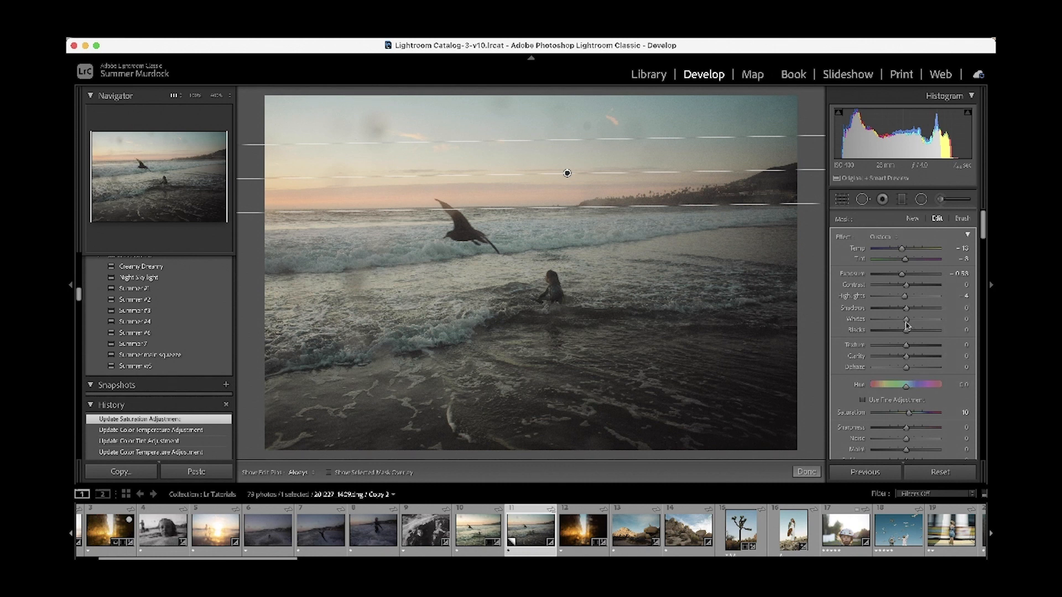
# Set the sky filter's contrast to 6, highlights to -24, shadows to -24 and whites to -19
pyautogui.moveTo(906, 319); pyautogui.dragTo(903, 319)
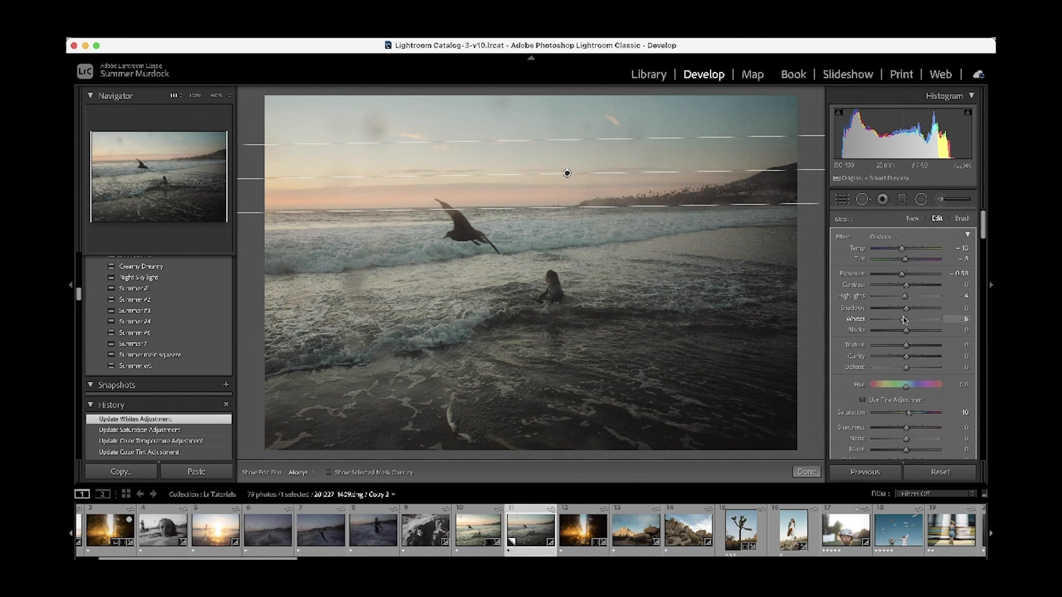
pyautogui.click(906, 285)
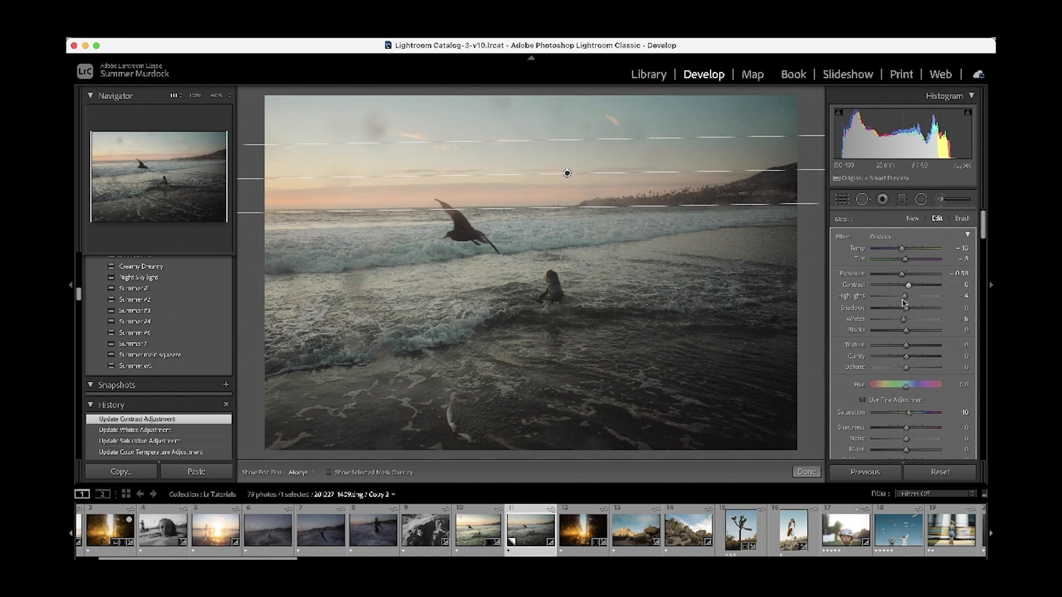
pyautogui.moveTo(904, 298); pyautogui.dragTo(903, 323)
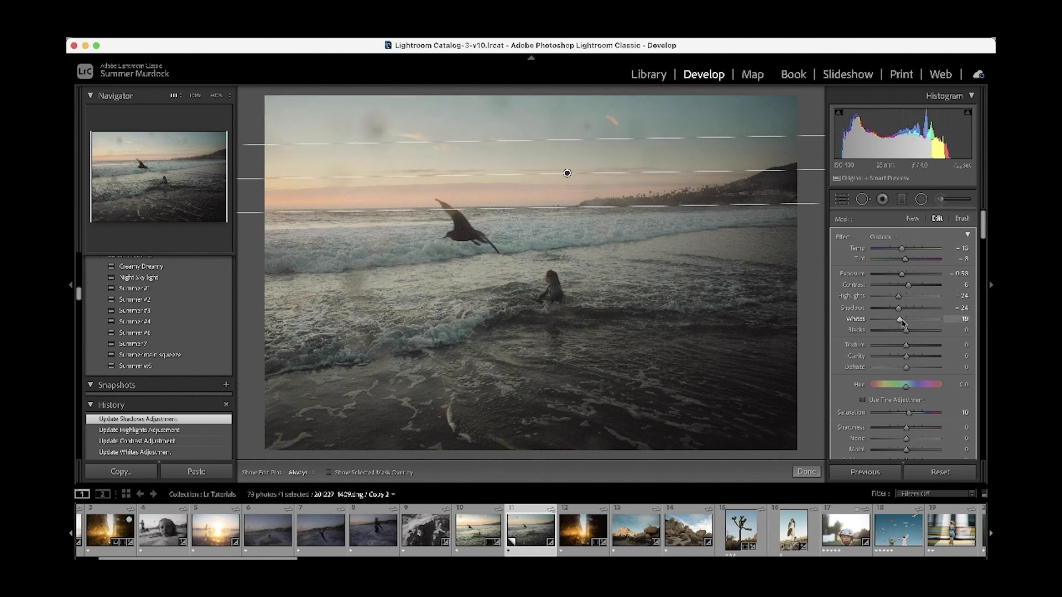
pyautogui.scroll(-5, 921, 352)
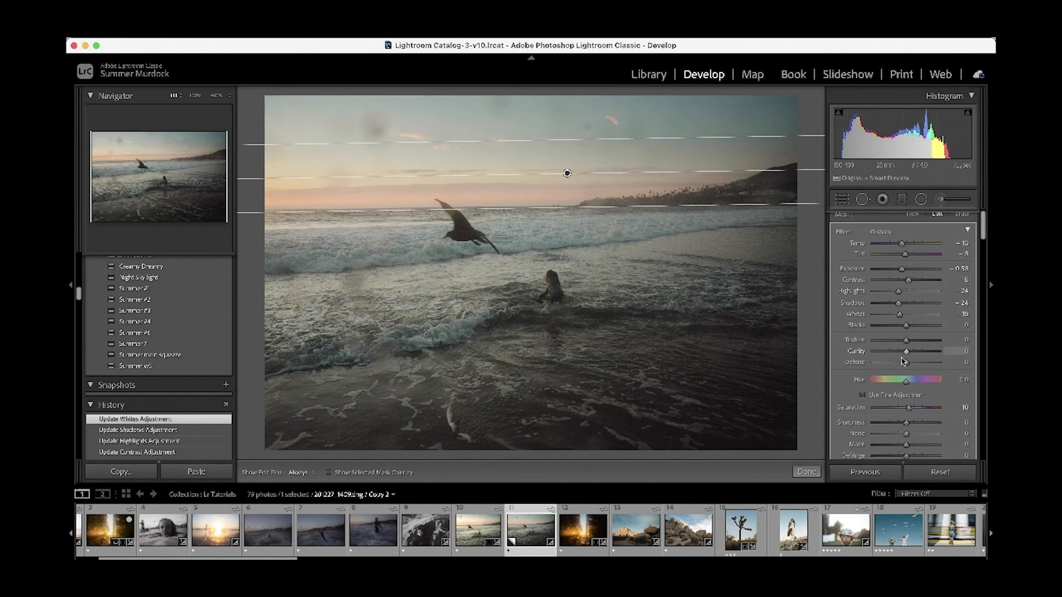
# Set the shadows tint in the camera calibration settings to -1
pyautogui.scroll(-15, 901, 360)
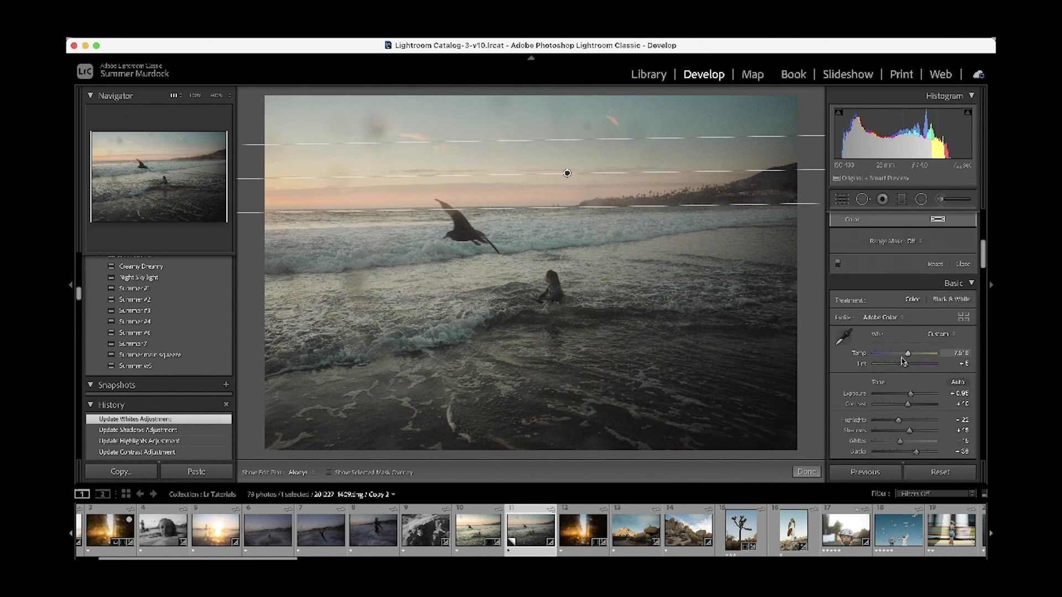
pyautogui.scroll(-2, 901, 361)
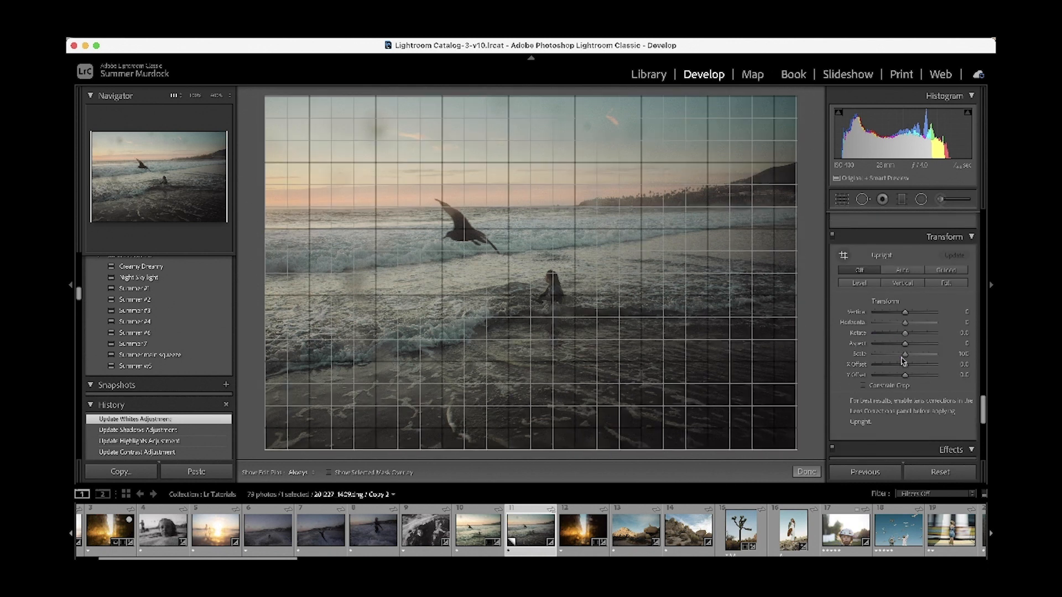
pyautogui.scroll(10, 901, 360)
pyautogui.scroll(-10, 901, 360)
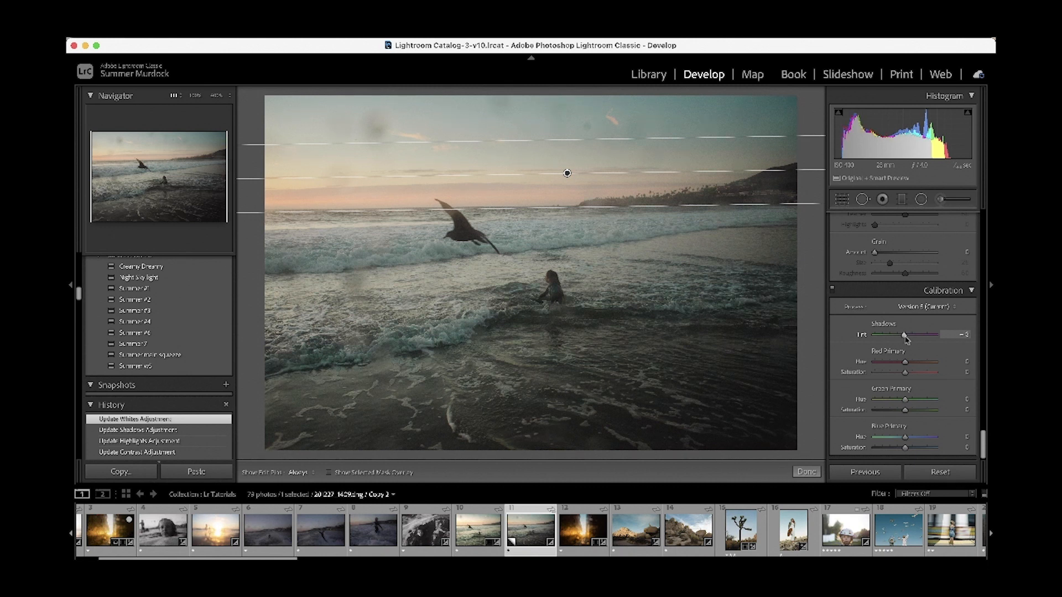
pyautogui.moveTo(906, 336); pyautogui.dragTo(905, 335)
pyautogui.moveTo(903, 336); pyautogui.dragTo(904, 336)
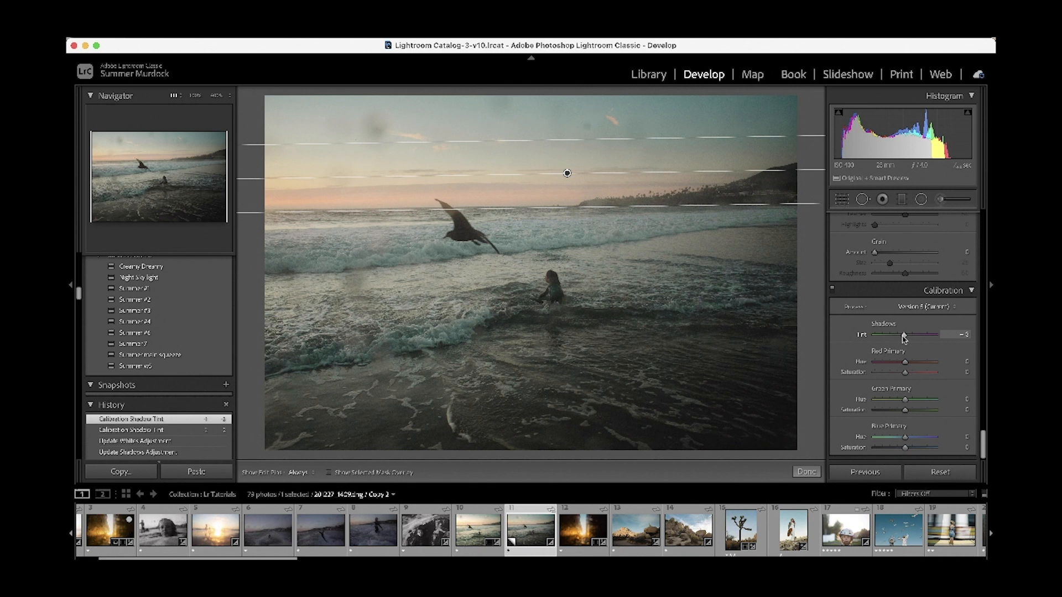
pyautogui.click(968, 339)
pyautogui.press('BackSpace')
pyautogui.write('-1')
pyautogui.press('Return')
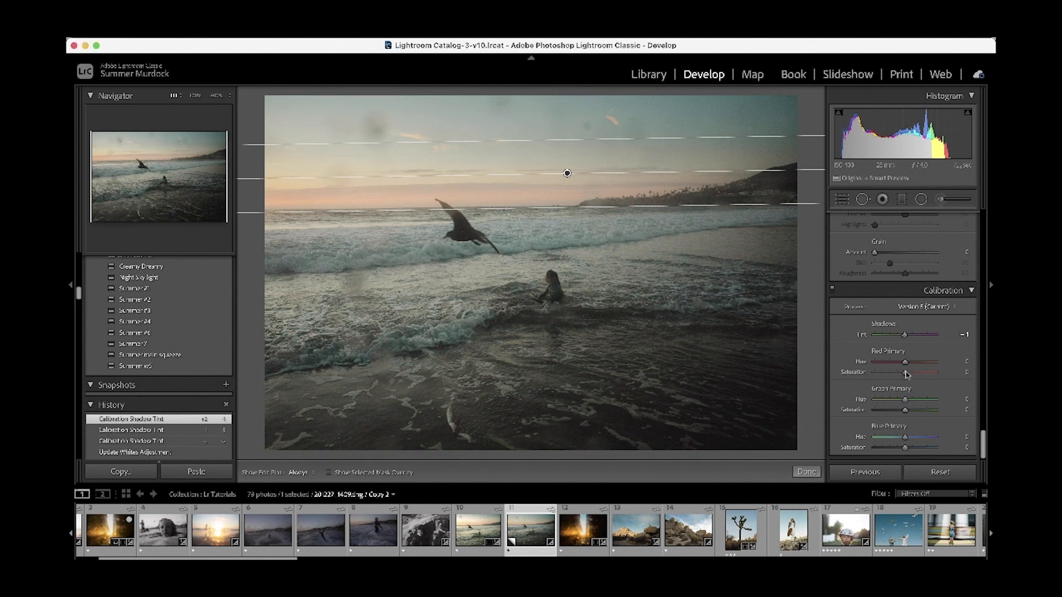
# Calibrate the red primary to hue +3 and saturation -1, the green primary to hue -2 and saturation +3, and the blue primary to hue -5
pyautogui.moveTo(906, 363); pyautogui.dragTo(907, 365)
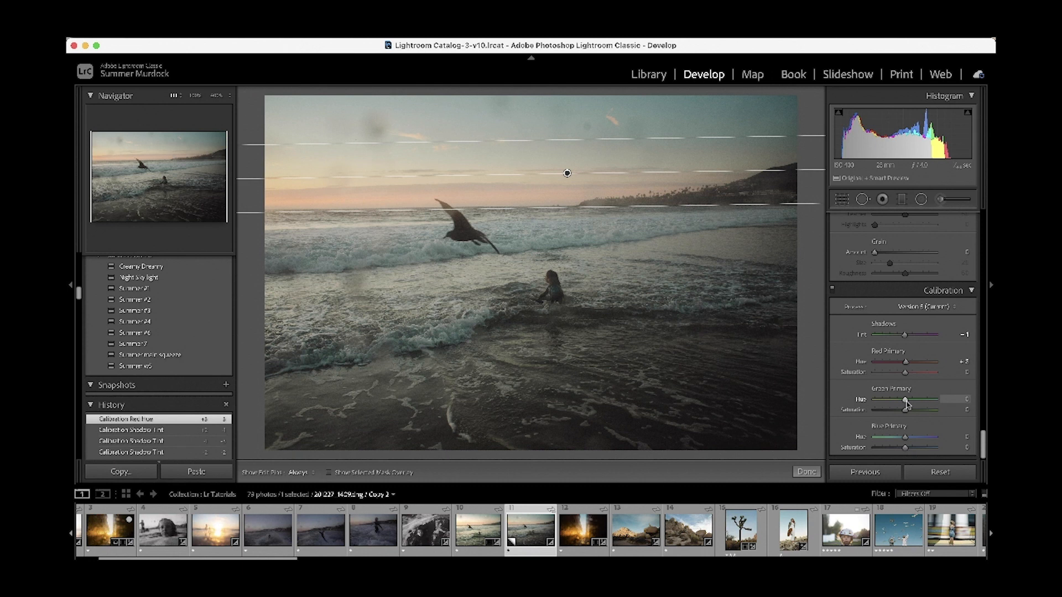
pyautogui.moveTo(907, 402); pyautogui.dragTo(907, 402)
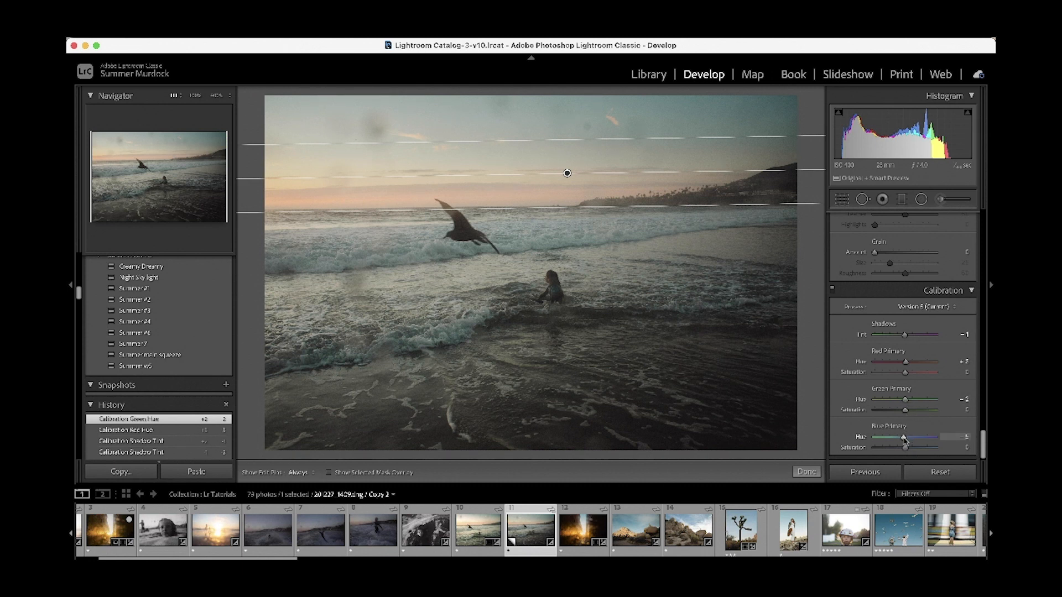
pyautogui.moveTo(904, 439)
pyautogui.mouseDown()
pyautogui.moveTo(905, 412)
pyautogui.moveTo(928, 412)
pyautogui.moveTo(877, 412)
pyautogui.moveTo(875, 424)
pyautogui.moveTo(908, 420)
pyautogui.mouseUp()
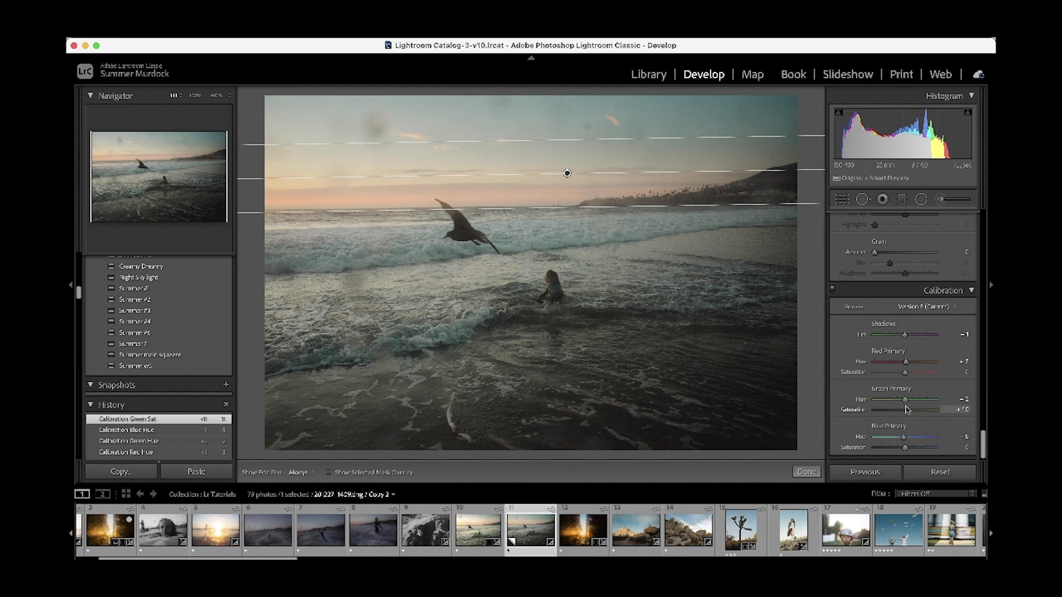
pyautogui.moveTo(905, 409); pyautogui.dragTo(905, 410)
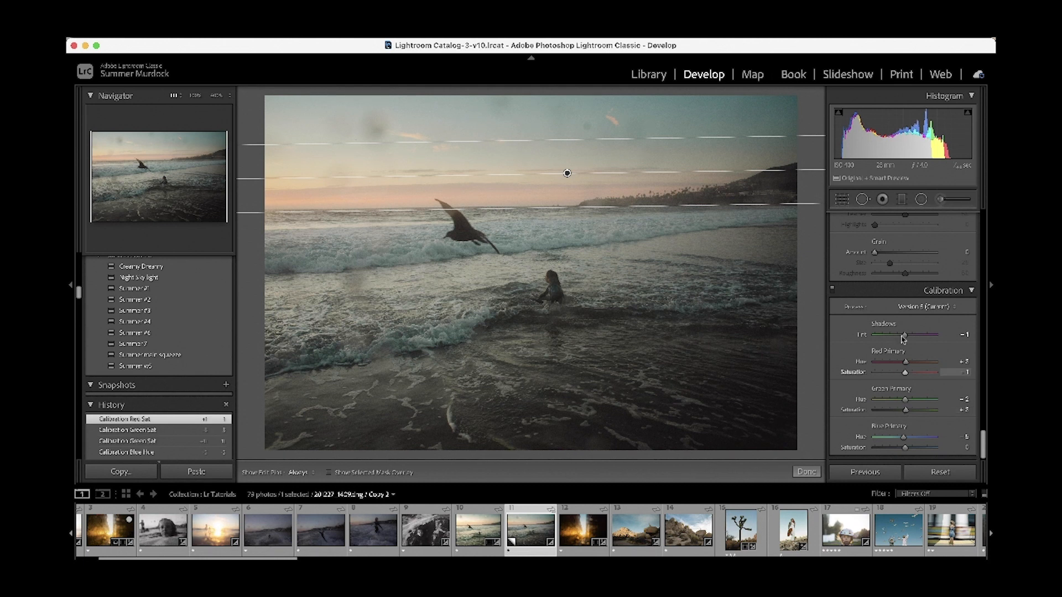
# Warm the highlights in color grading with hue about 38, saturation 3 and luminance +42
pyautogui.scroll(3, 885, 359)
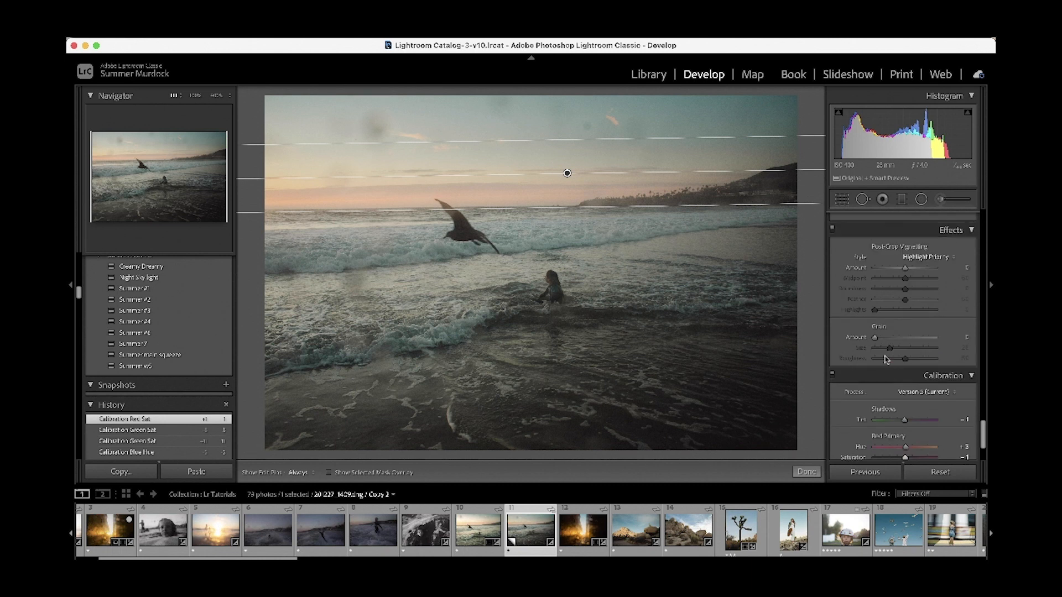
pyautogui.scroll(8, 886, 359)
pyautogui.scroll(8, 886, 359)
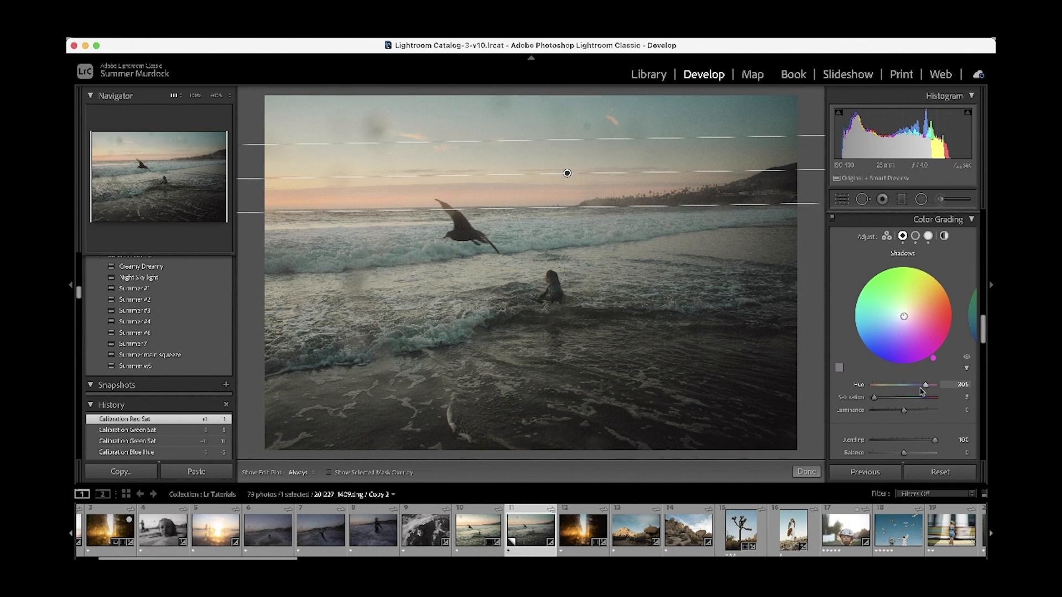
pyautogui.click(928, 236)
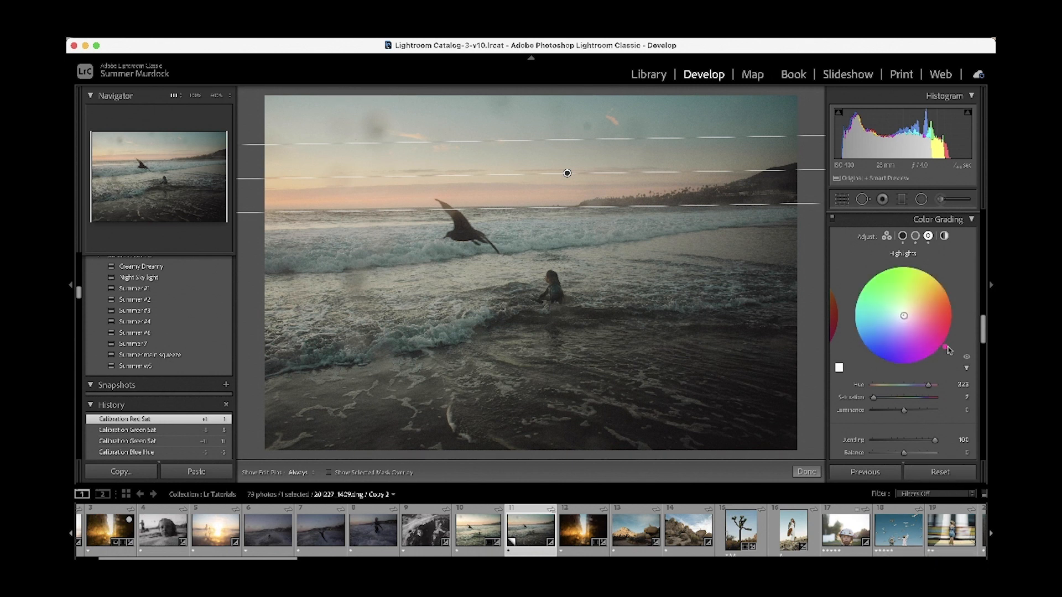
pyautogui.moveTo(945, 345); pyautogui.dragTo(943, 282)
pyautogui.moveTo(943, 283); pyautogui.dragTo(944, 283)
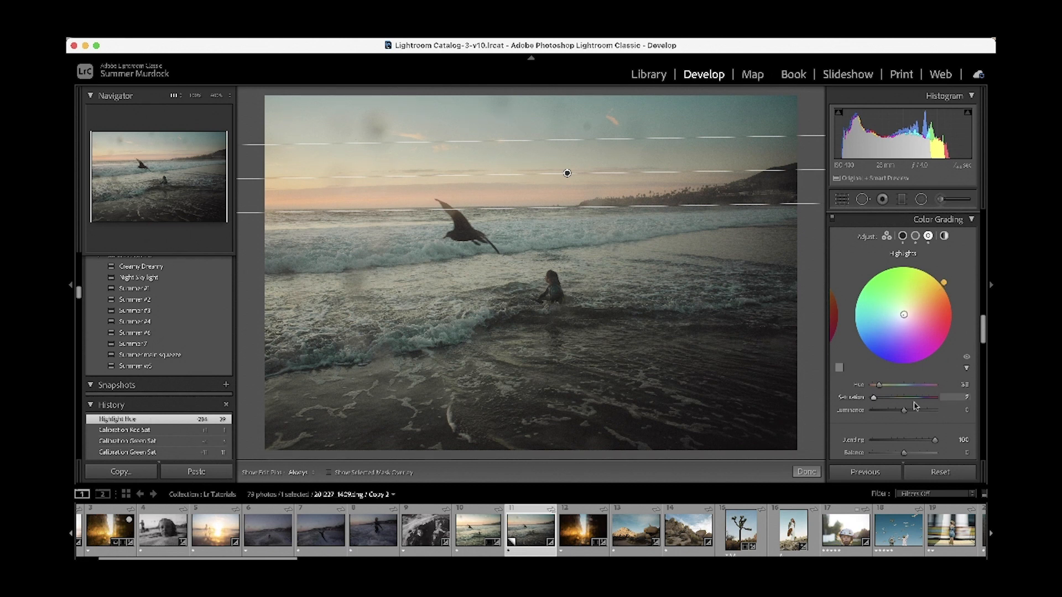
pyautogui.moveTo(872, 401); pyautogui.dragTo(916, 414)
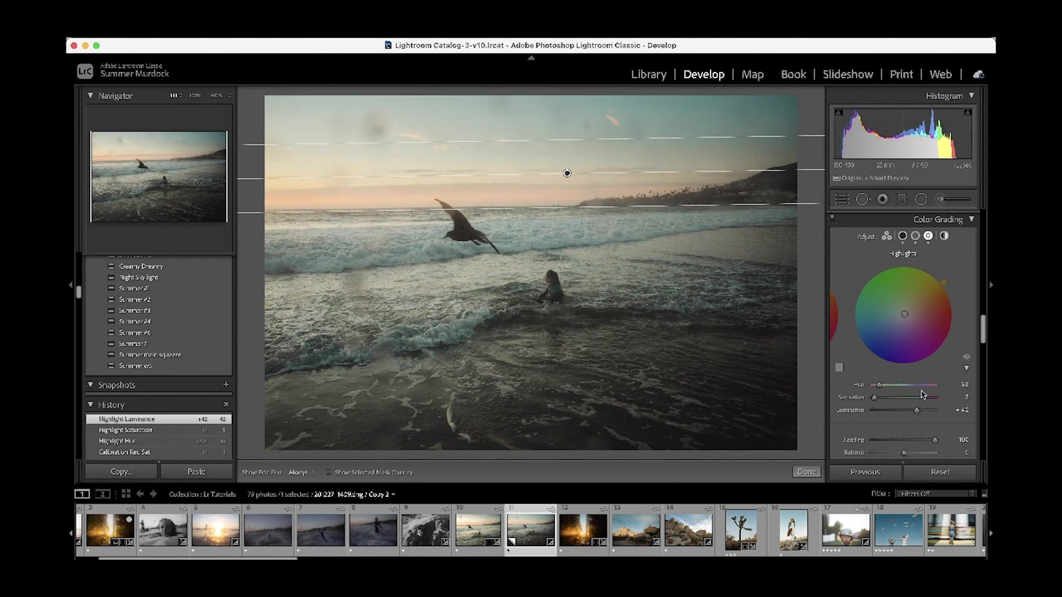
# Shift the midtones in color grading to an orange hue of about 38 with luminance 0
pyautogui.click(915, 236)
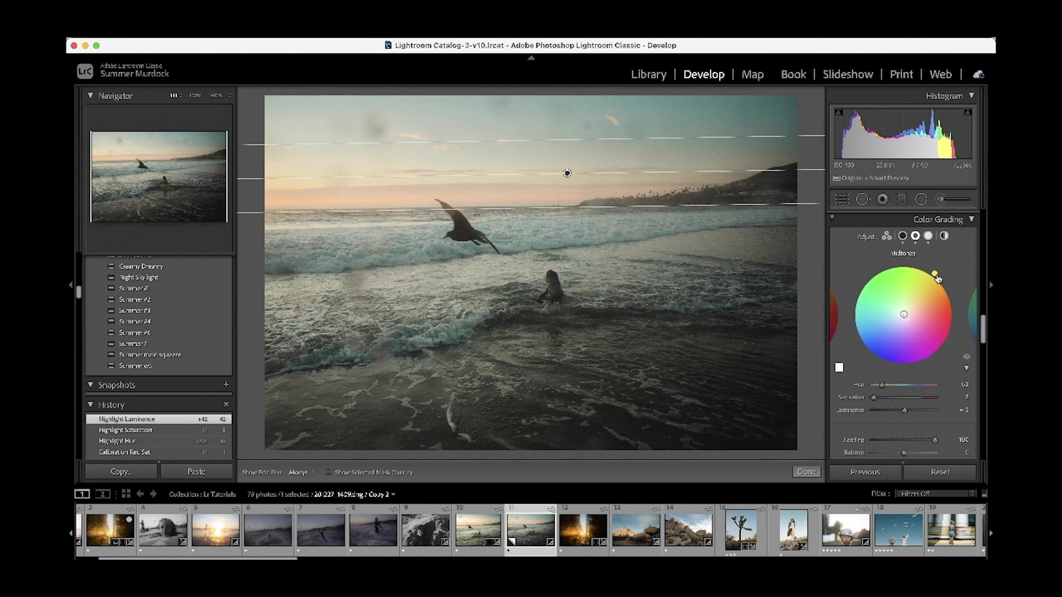
pyautogui.moveTo(935, 273); pyautogui.dragTo(943, 282)
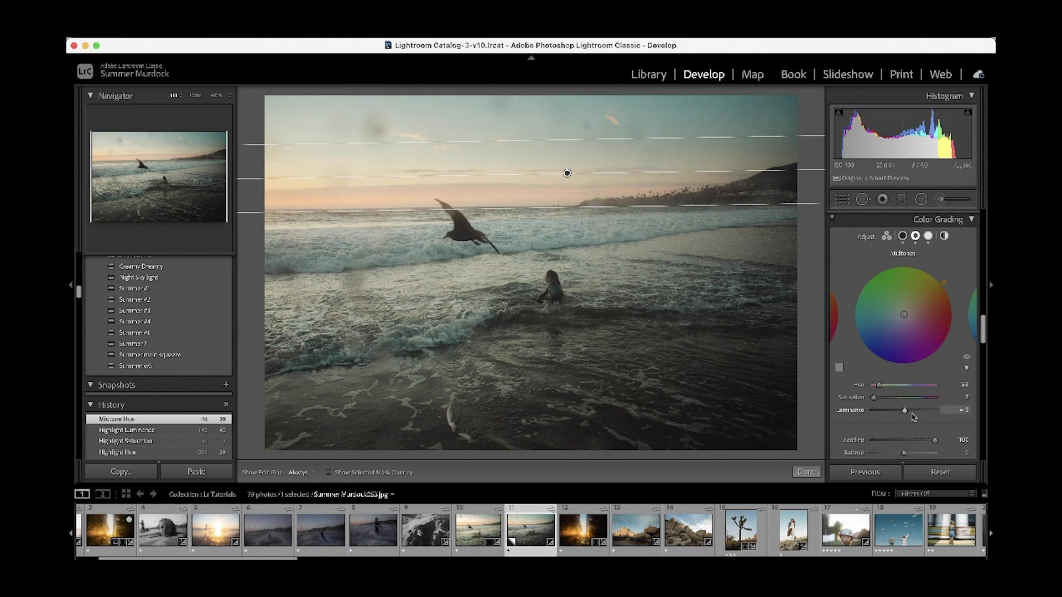
pyautogui.moveTo(874, 397); pyautogui.dragTo(905, 418)
# Warm the shadows in color grading with hue 37, saturation 4 and luminance +6
pyautogui.click(902, 236)
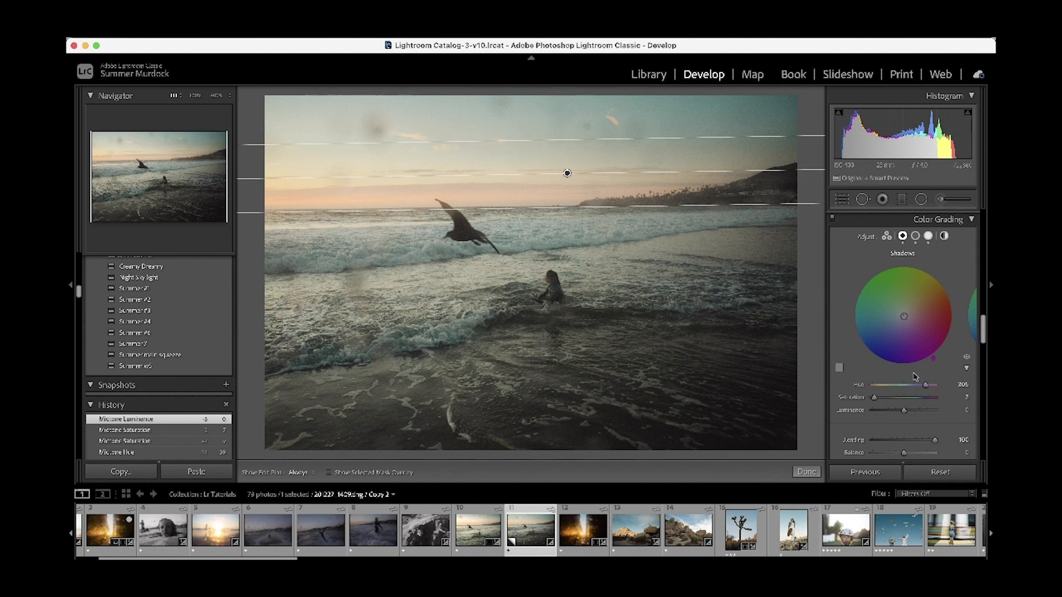
pyautogui.moveTo(903, 316)
pyautogui.mouseDown()
pyautogui.moveTo(930, 301)
pyautogui.moveTo(917, 283)
pyautogui.moveTo(887, 287)
pyautogui.moveTo(872, 327)
pyautogui.moveTo(928, 337)
pyautogui.moveTo(918, 304)
pyautogui.mouseUp()
pyautogui.moveTo(895, 397); pyautogui.dragTo(874, 399)
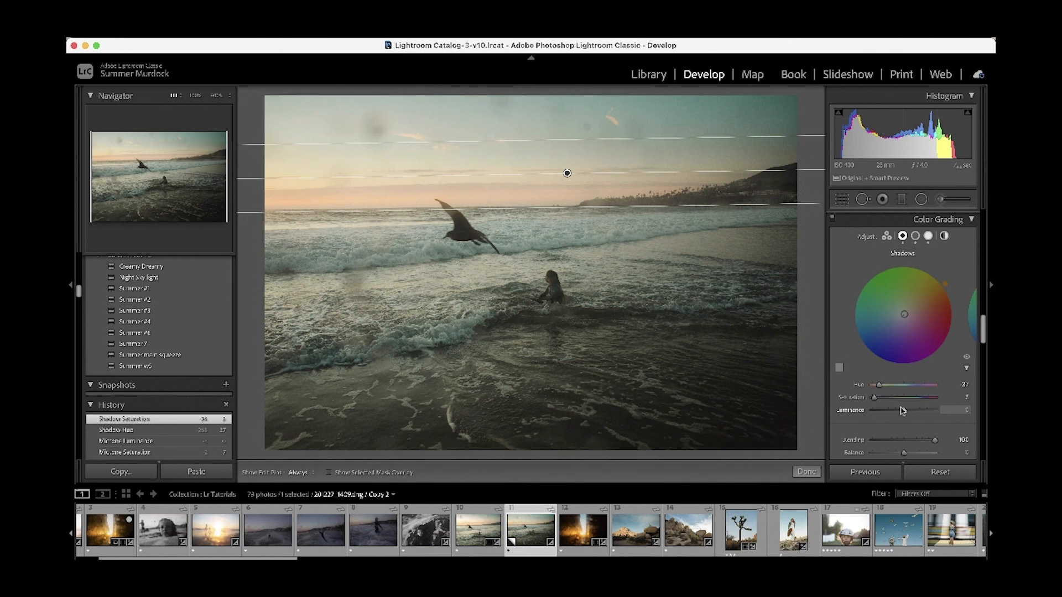
pyautogui.moveTo(902, 411); pyautogui.dragTo(906, 410)
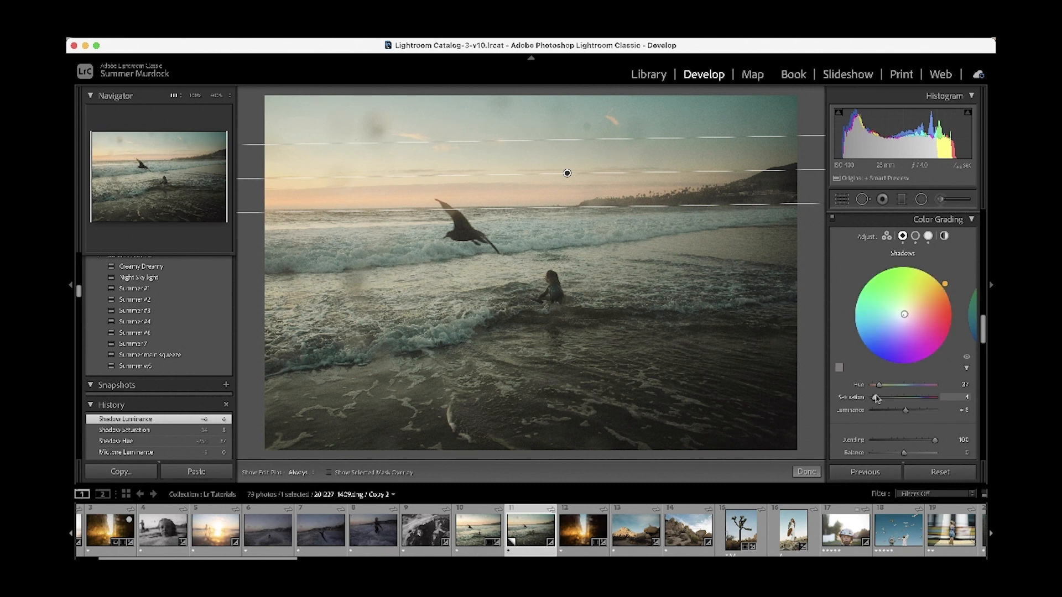
pyautogui.moveTo(876, 398); pyautogui.dragTo(876, 398)
# Set the sharpening masking to about 97 and the luminance noise reduction to 30
pyautogui.scroll(-10, 901, 453)
pyautogui.scroll(-3, 902, 454)
pyautogui.scroll(1, 904, 387)
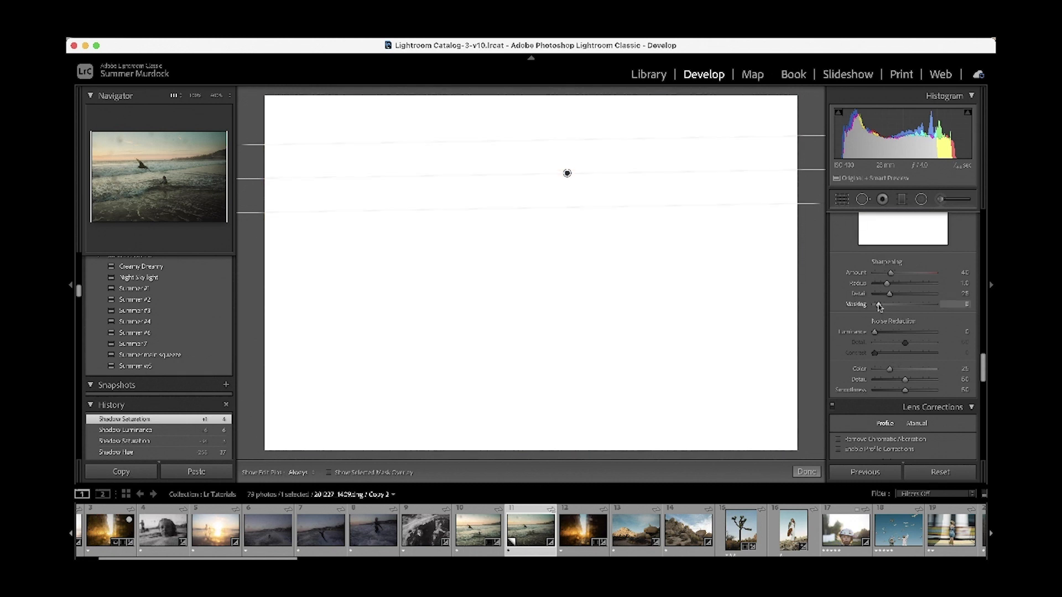
pyautogui.moveTo(874, 304); pyautogui.dragTo(933, 309)
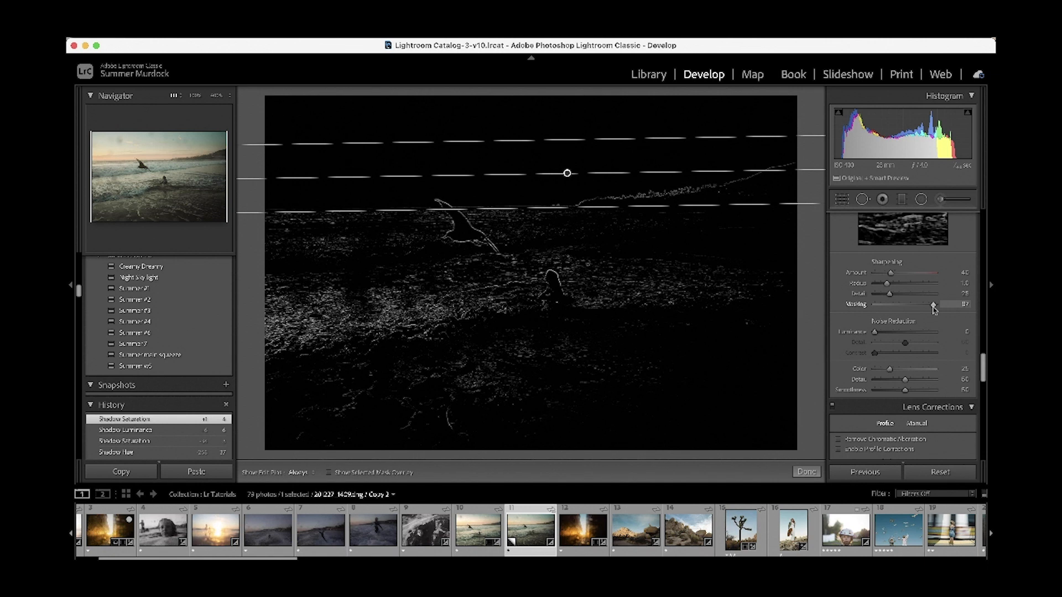
pyautogui.moveTo(933, 309); pyautogui.dragTo(933, 309)
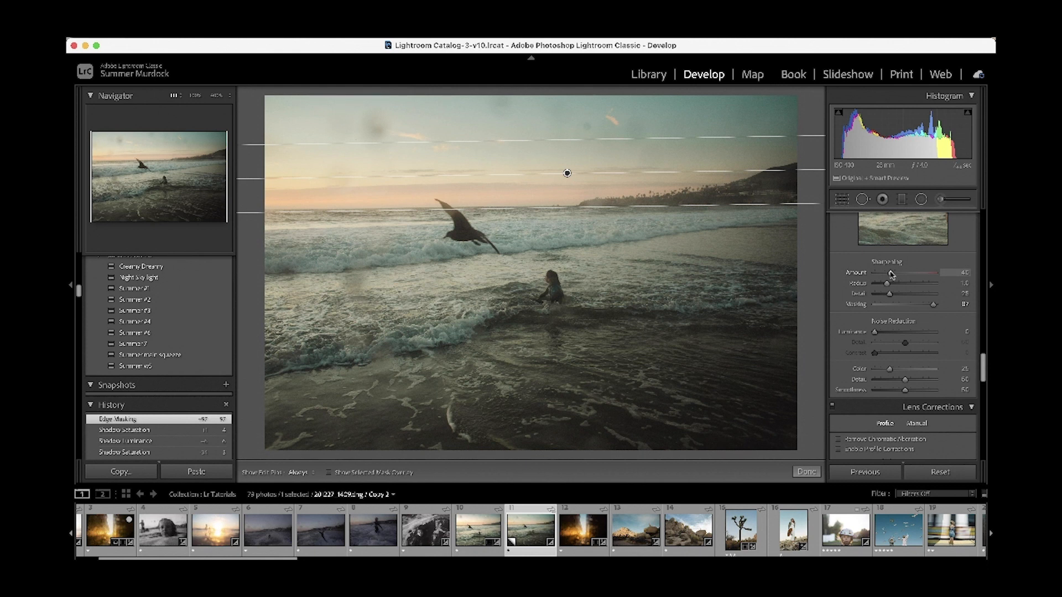
pyautogui.moveTo(874, 332); pyautogui.dragTo(893, 339)
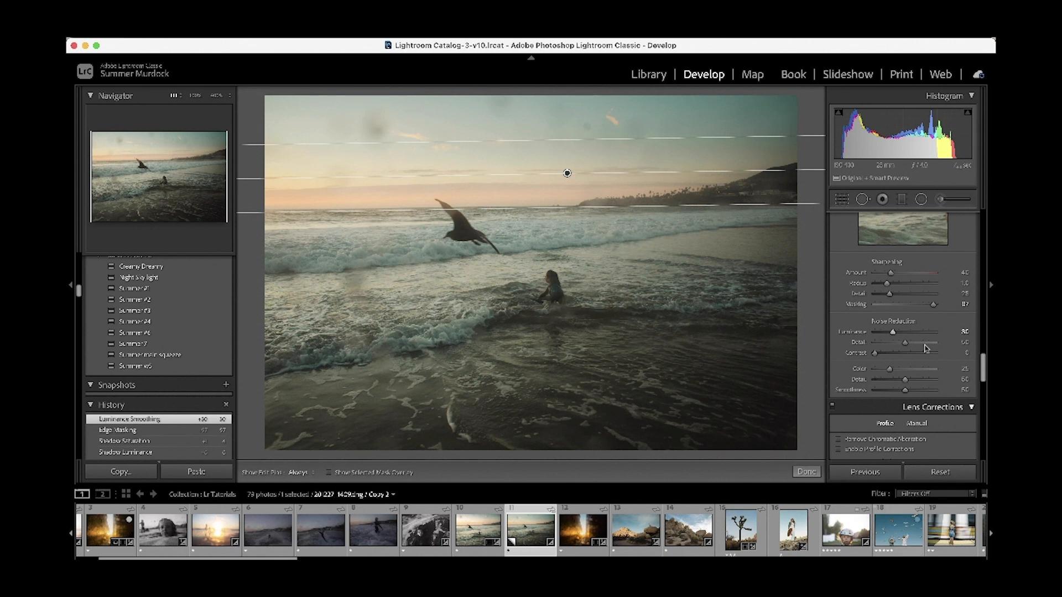
# Review the color grading with all three wheels shown, preview the highlights grade on and off, and return to the shadows wheel
pyautogui.scroll(5, 921, 337)
pyautogui.scroll(4, 916, 320)
pyautogui.scroll(-5, 915, 320)
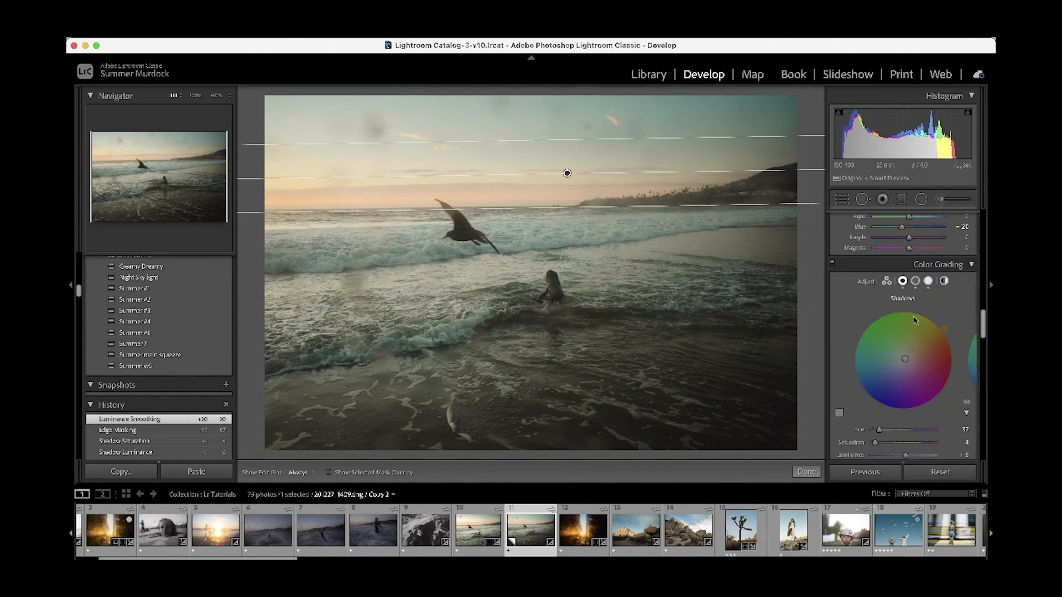
pyautogui.scroll(-1, 917, 348)
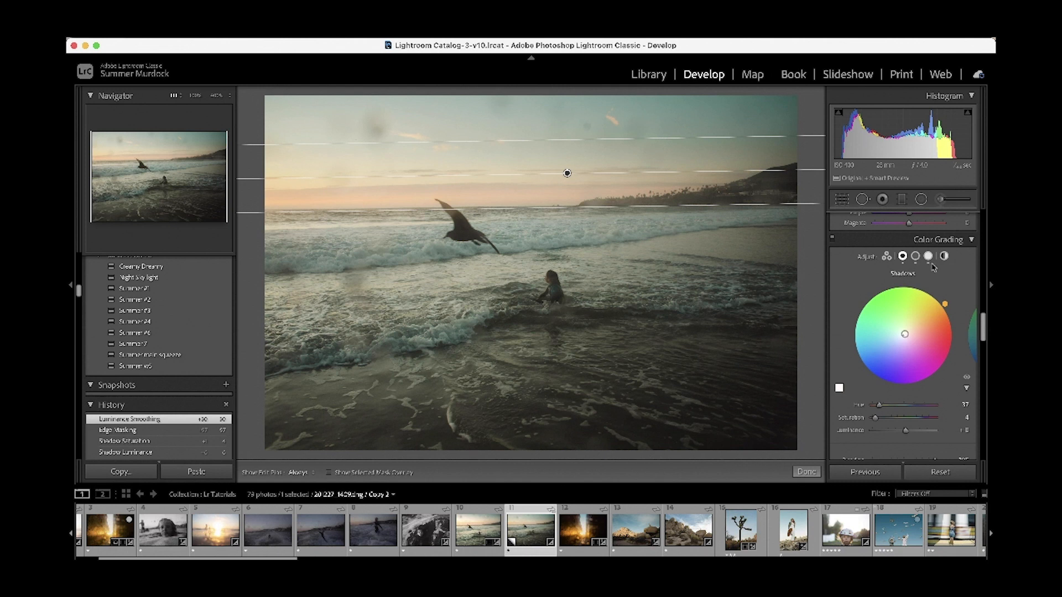
pyautogui.click(887, 257)
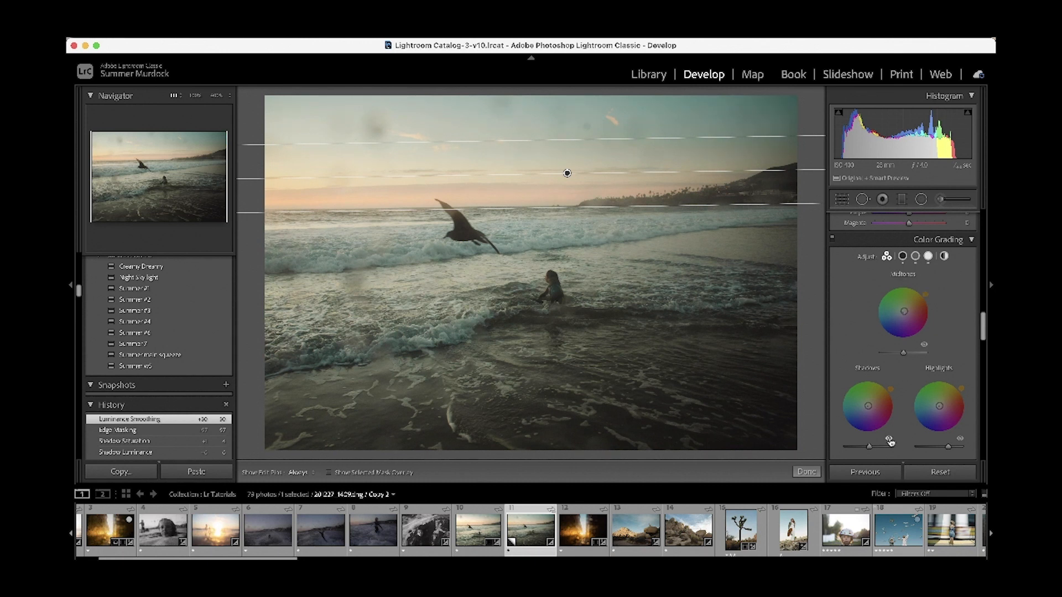
pyautogui.click(961, 441)
pyautogui.click(902, 256)
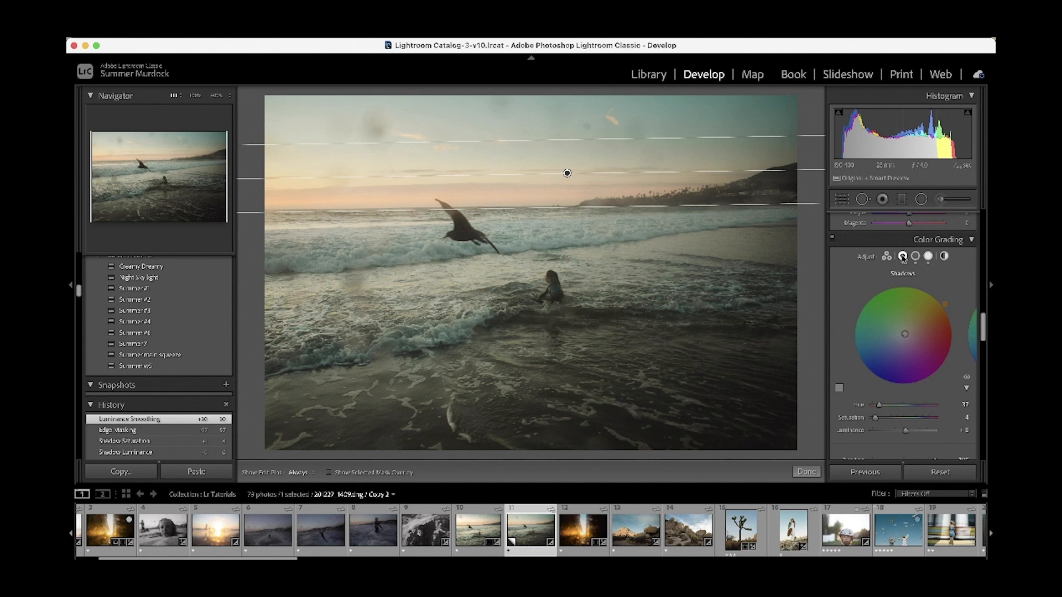
# Set the color grading blending to 92 and the balance to +59
pyautogui.scroll(-2, 907, 411)
pyautogui.moveTo(905, 412); pyautogui.dragTo(863, 411)
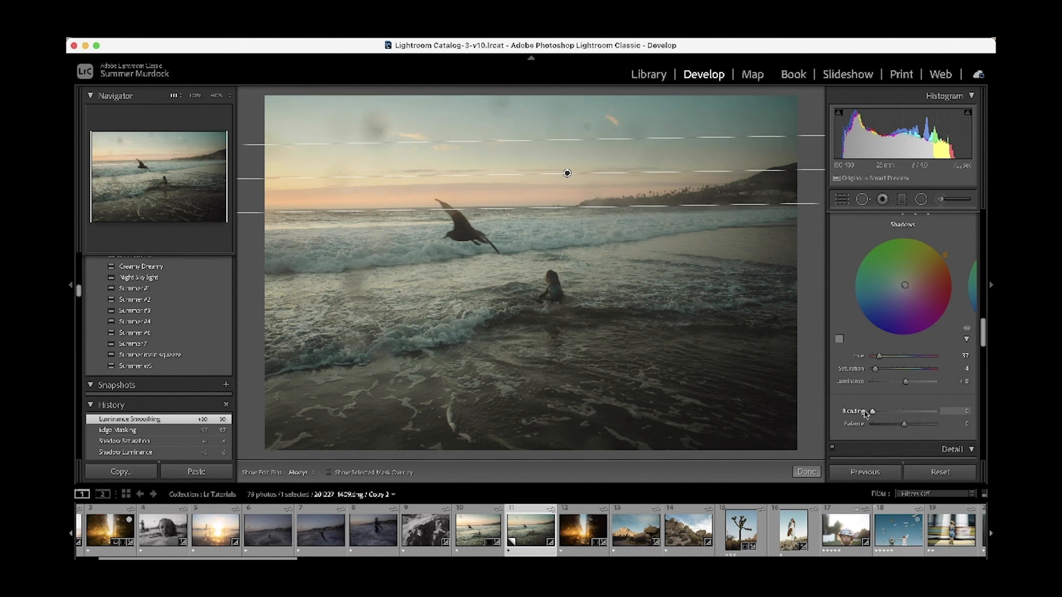
pyautogui.moveTo(866, 413); pyautogui.dragTo(925, 425)
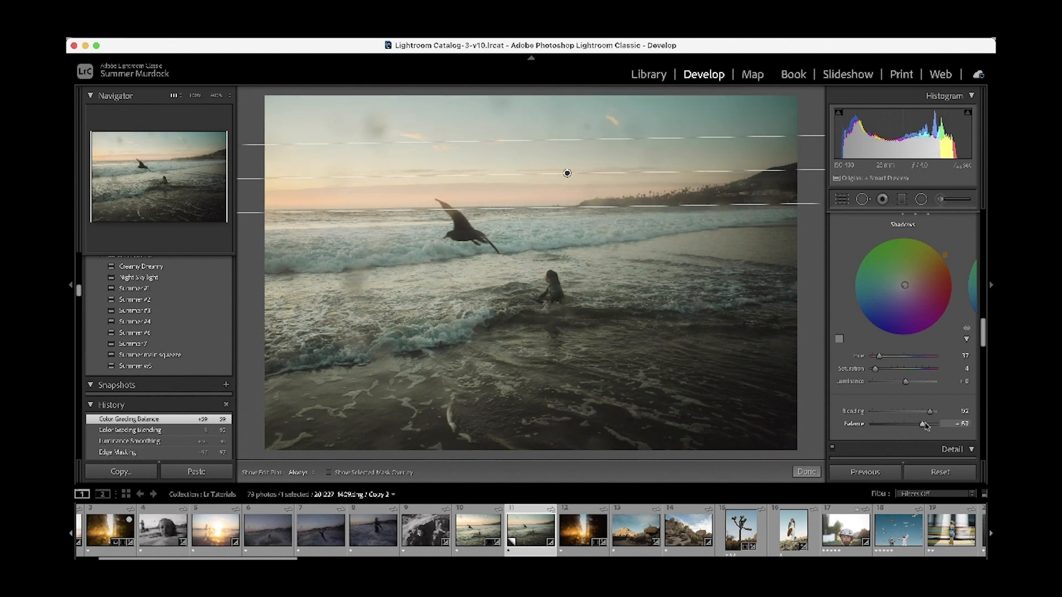
# Show all HSL adjustments together and set the blue hue to -10
pyautogui.scroll(10, 924, 387)
pyautogui.scroll(-2, 923, 354)
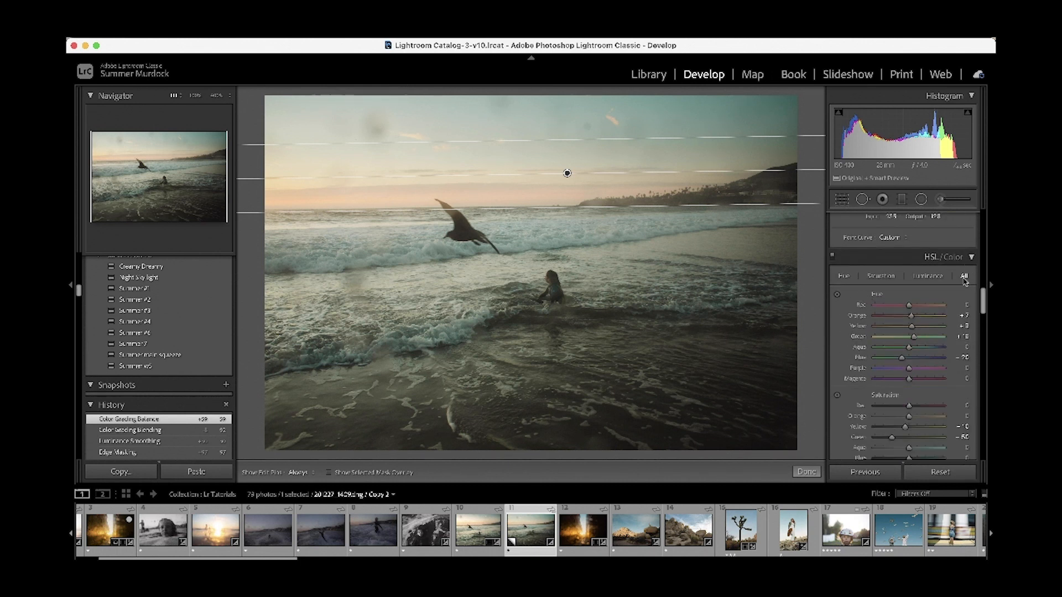
pyautogui.scroll(-2, 940, 353)
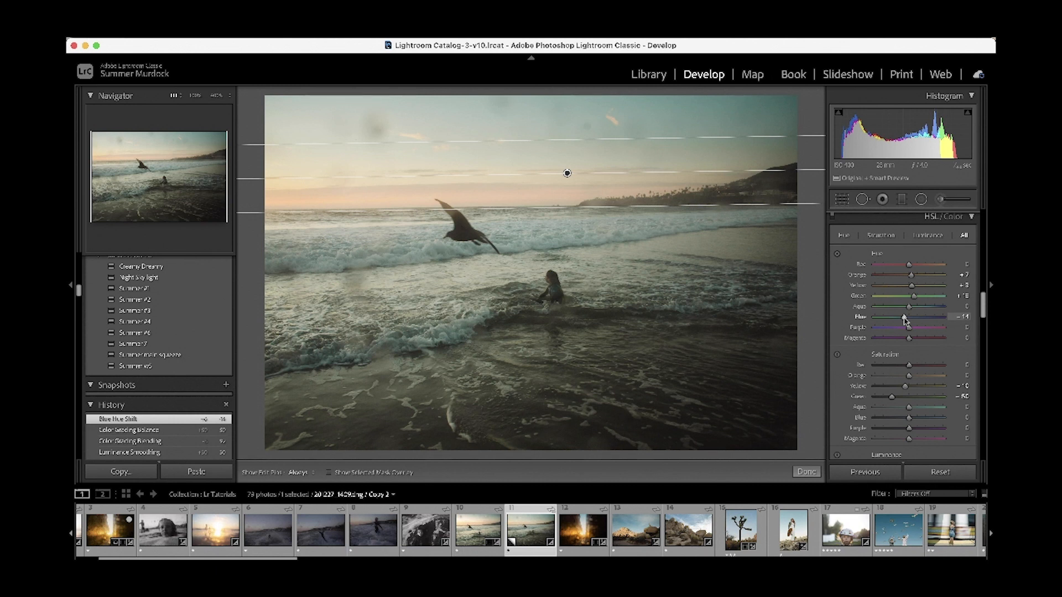
pyautogui.moveTo(903, 319)
pyautogui.mouseDown()
pyautogui.moveTo(948, 331)
pyautogui.moveTo(906, 325)
pyautogui.mouseUp()
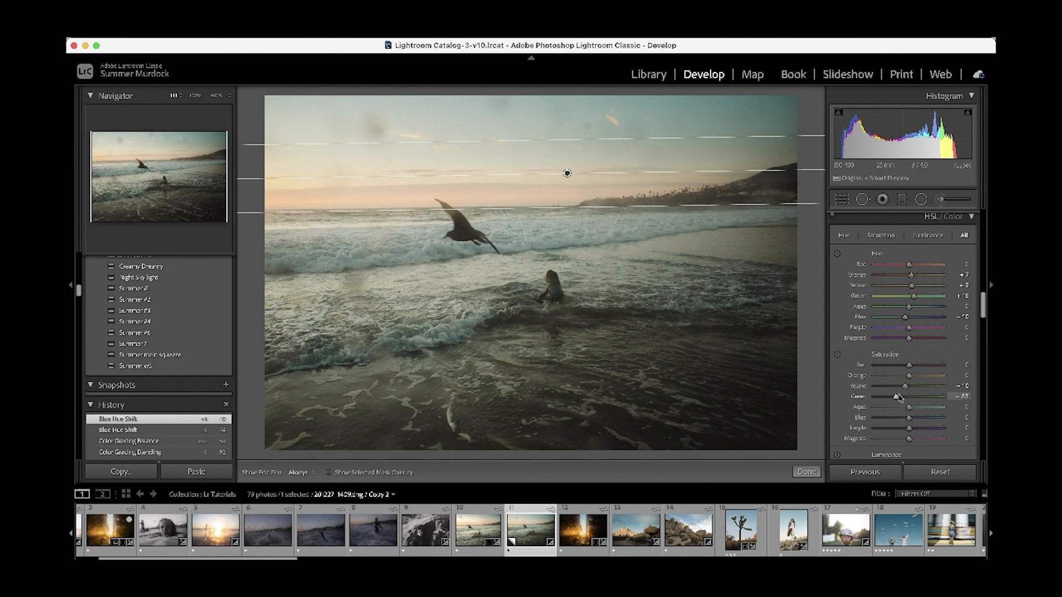
# Set the green saturation to -70, the blue saturation to -18 and the blue luminance to -13
pyautogui.moveTo(909, 399)
pyautogui.mouseDown()
pyautogui.moveTo(865, 397)
pyautogui.moveTo(922, 402)
pyautogui.moveTo(884, 401)
pyautogui.moveTo(928, 421)
pyautogui.moveTo(904, 420)
pyautogui.mouseUp()
pyautogui.scroll(-5, 904, 424)
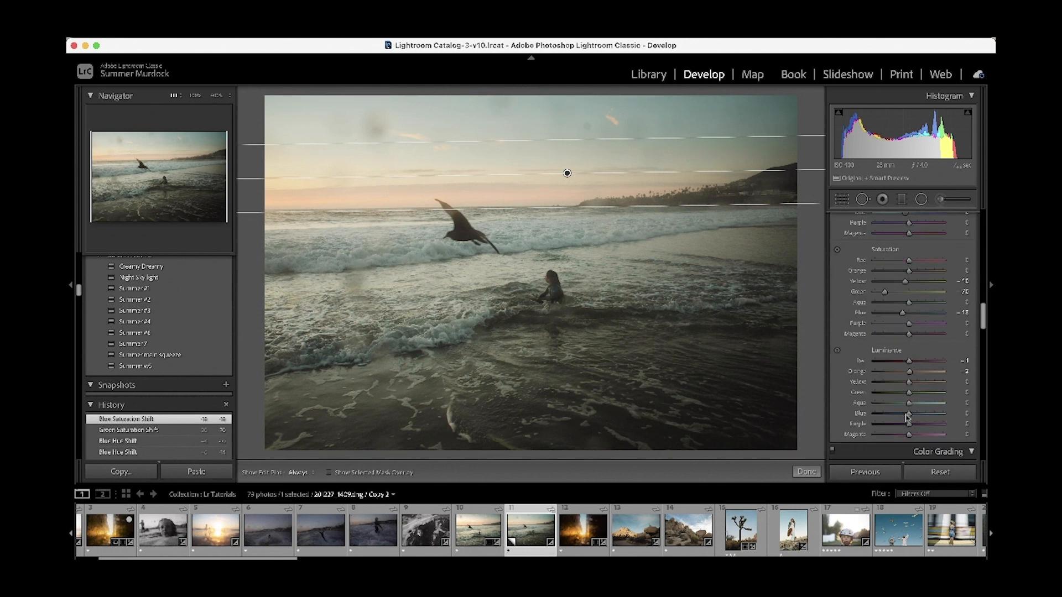
pyautogui.moveTo(905, 417)
pyautogui.mouseDown()
pyautogui.moveTo(880, 414)
pyautogui.moveTo(904, 413)
pyautogui.mouseUp()
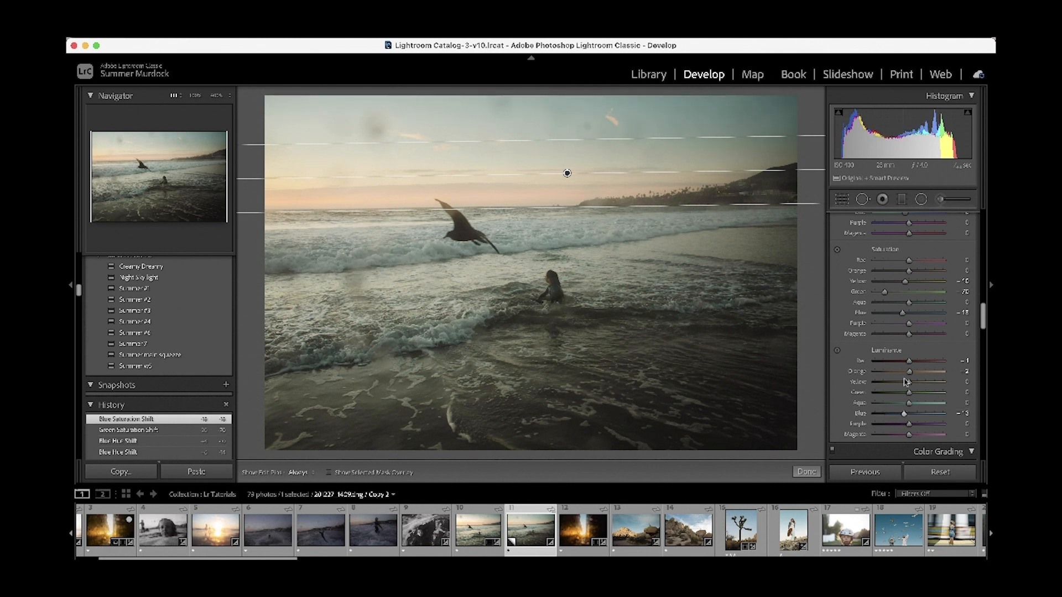
pyautogui.scroll(5, 905, 382)
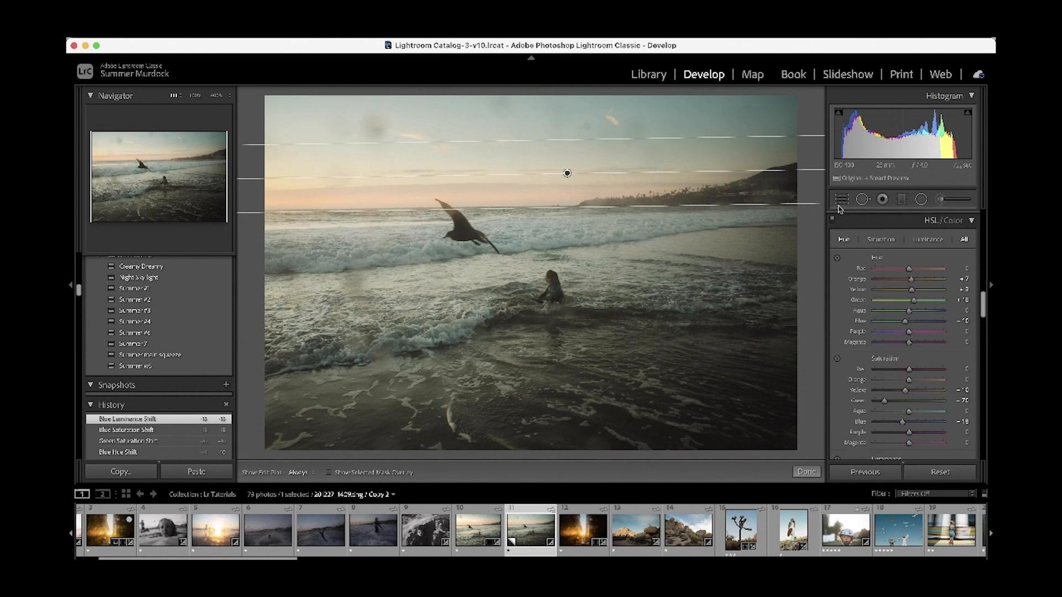
# Crop the photo slightly tighter at its original aspect ratio, reposition the image so the bird sits nearer the first vertical third, and apply the crop
pyautogui.click(841, 200)
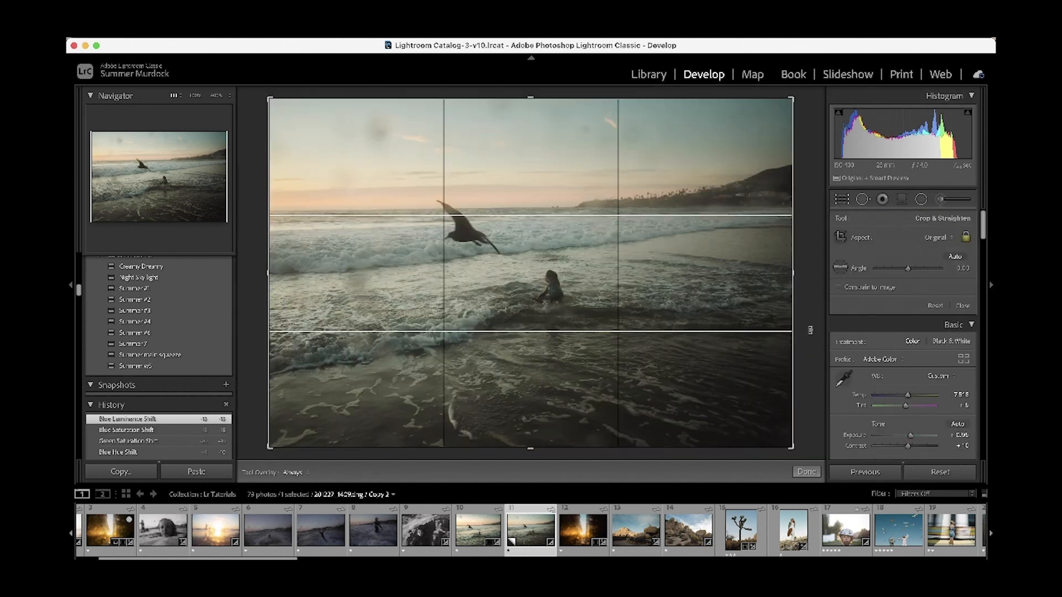
pyautogui.moveTo(792, 447); pyautogui.dragTo(766, 428)
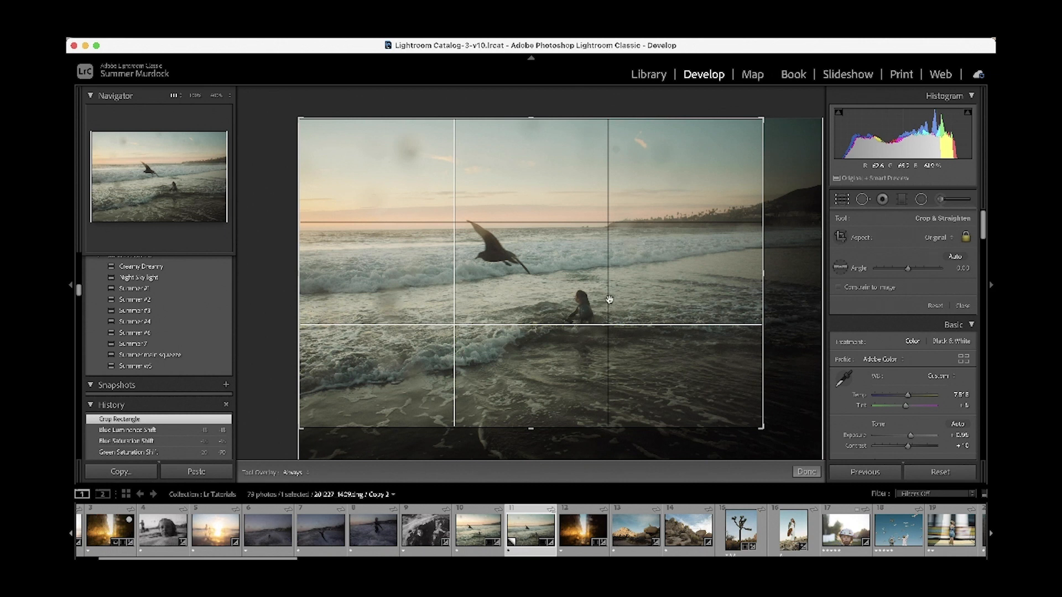
pyautogui.moveTo(763, 427); pyautogui.dragTo(768, 431)
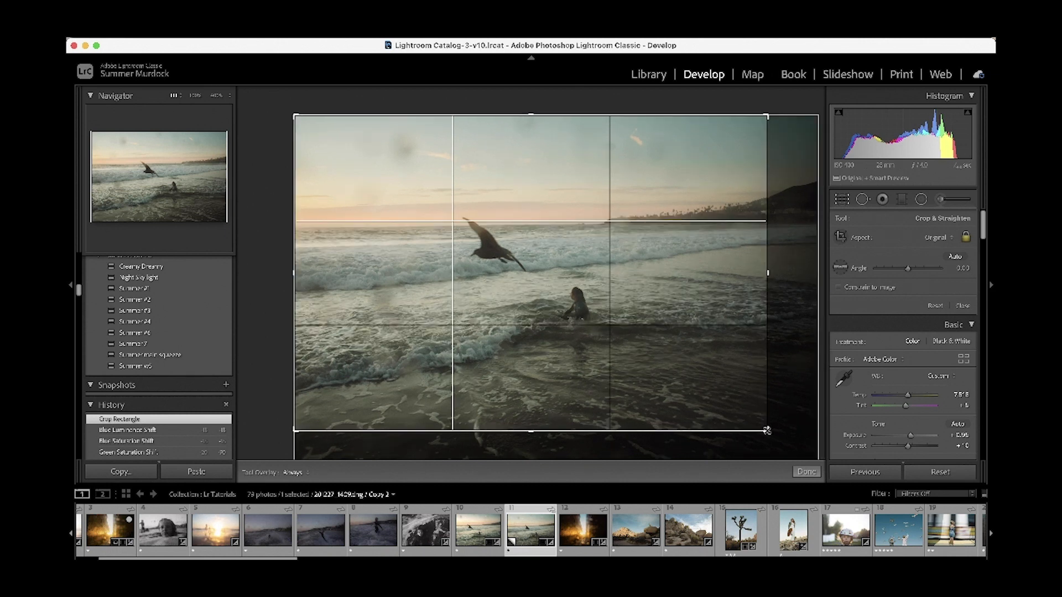
pyautogui.moveTo(720, 355); pyautogui.dragTo(678, 344)
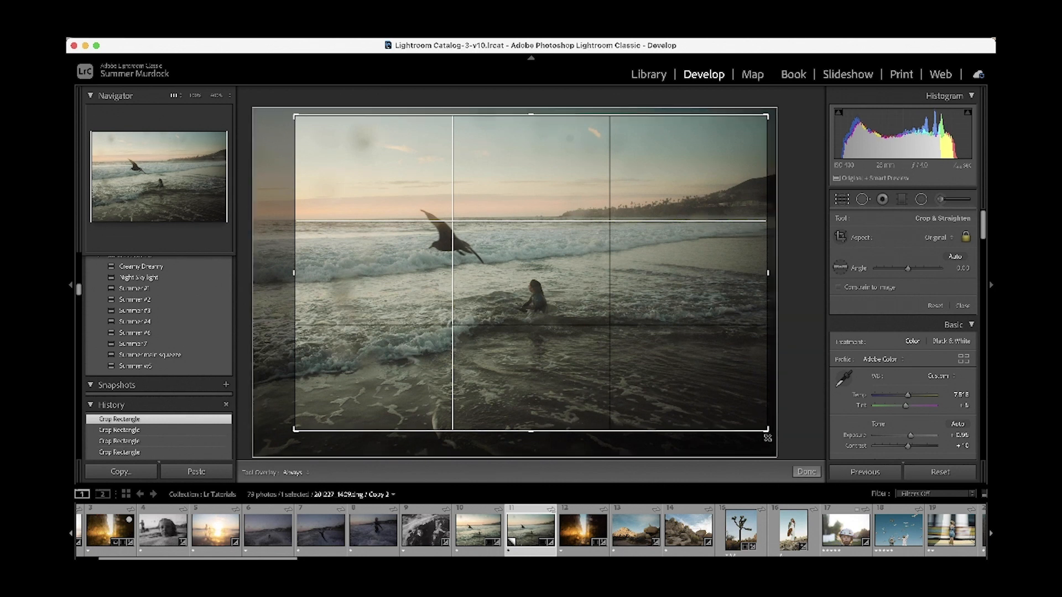
pyautogui.moveTo(768, 431); pyautogui.dragTo(764, 426)
pyautogui.moveTo(722, 369); pyautogui.dragTo(717, 371)
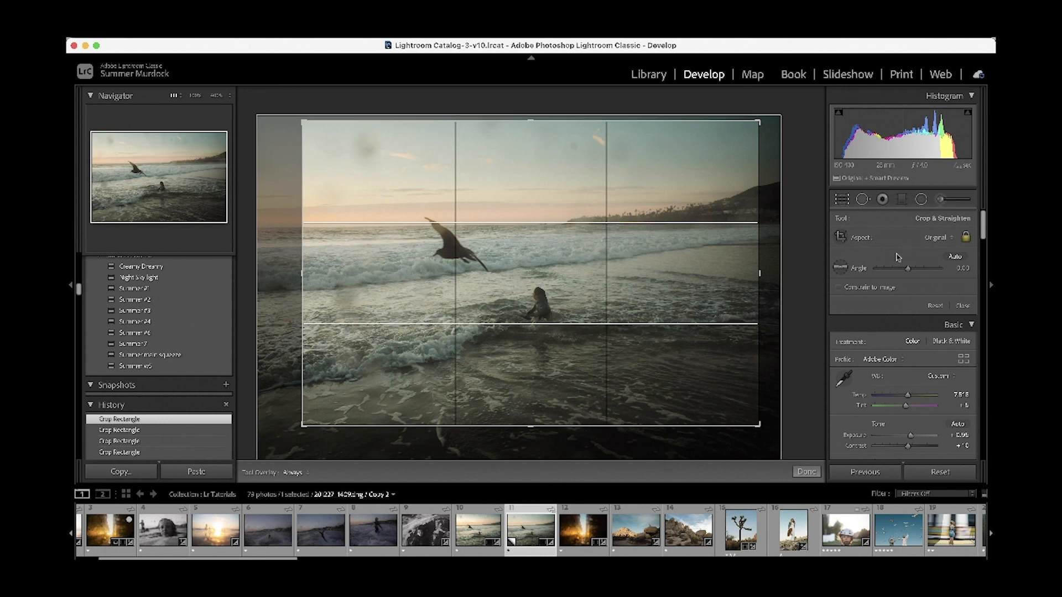
pyautogui.click(803, 472)
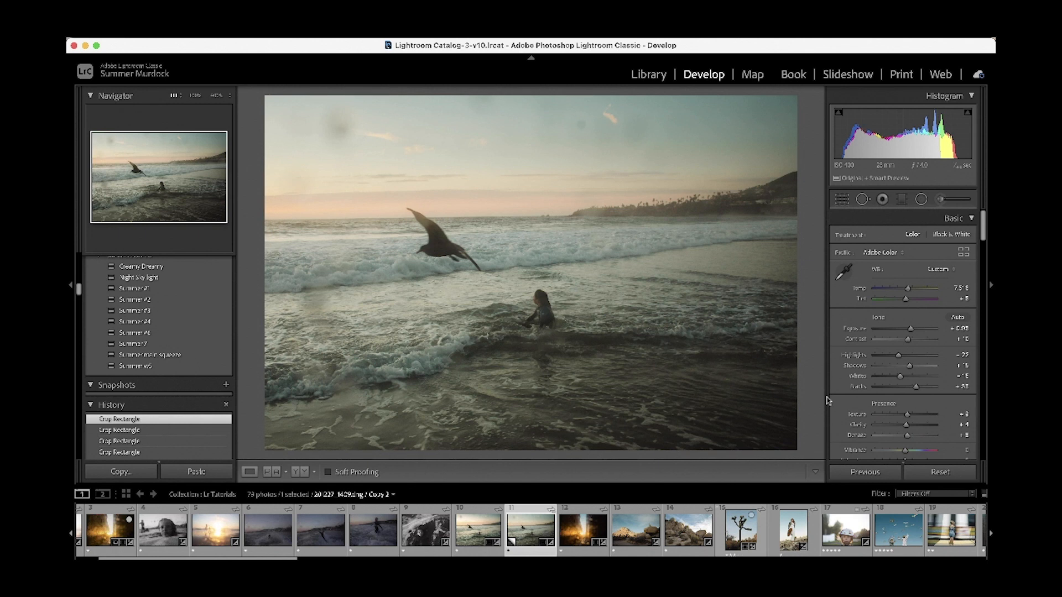
# Lower the basic contrast slightly and set the highlights to -38 and the shadows to +17
pyautogui.moveTo(907, 339); pyautogui.dragTo(909, 367)
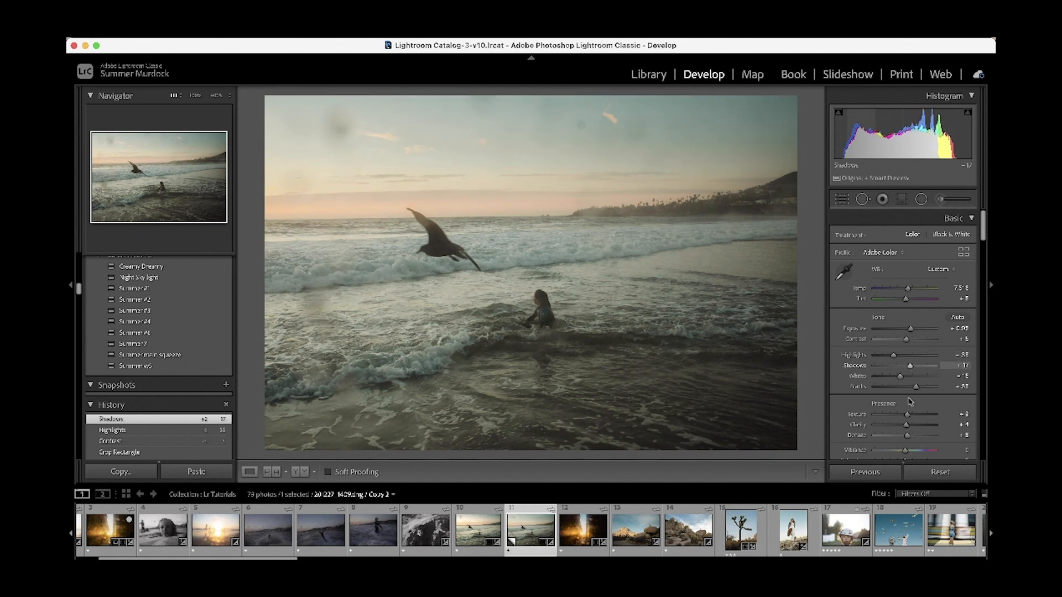
# Switch the tone curve to the parametric curve and set its lights to +20
pyautogui.scroll(-2, 910, 402)
pyautogui.scroll(-8, 910, 401)
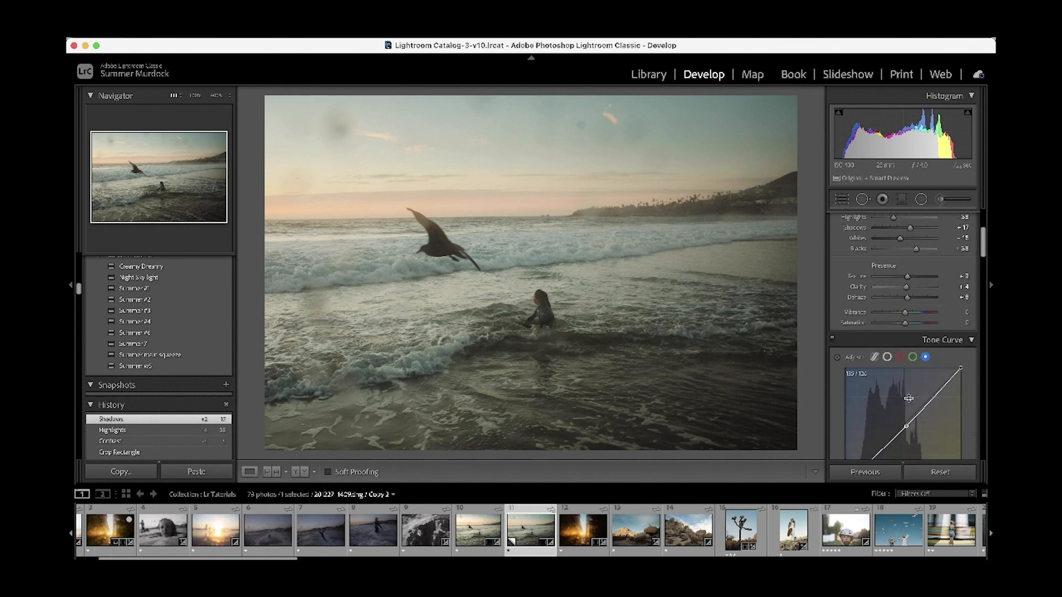
pyautogui.click(874, 346)
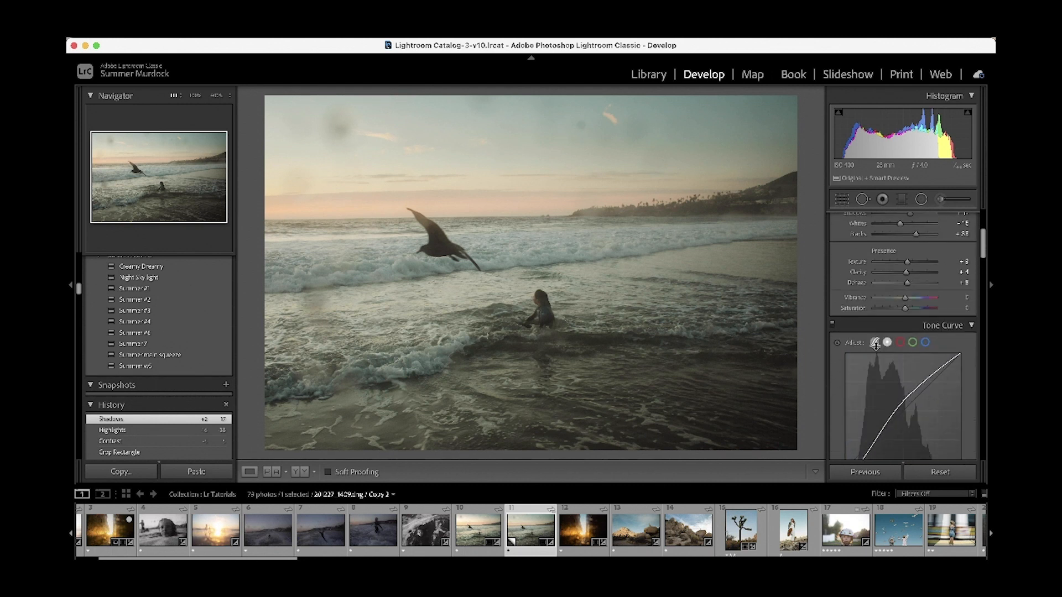
pyautogui.scroll(-4, 875, 347)
pyautogui.scroll(-4, 880, 354)
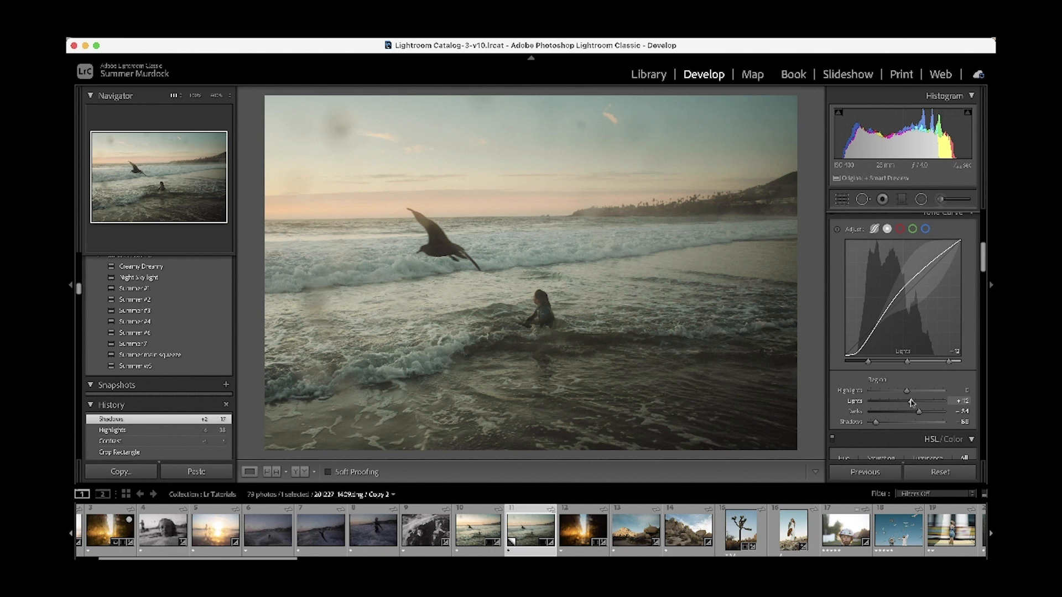
pyautogui.moveTo(911, 402); pyautogui.dragTo(915, 402)
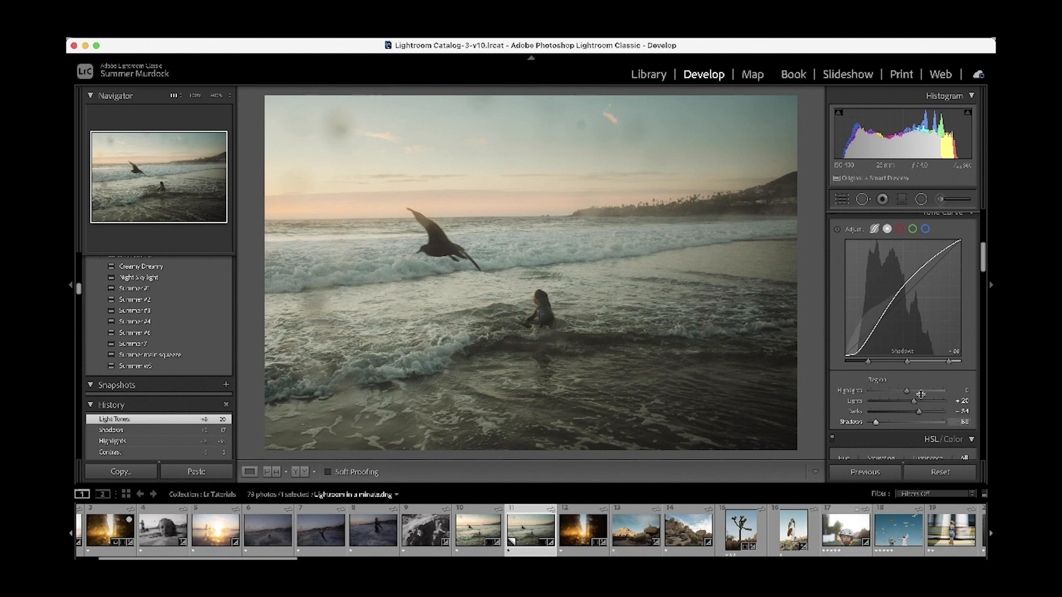
# Select the existing graduated filter over the sky and lower its exposure slightly
pyautogui.click(902, 201)
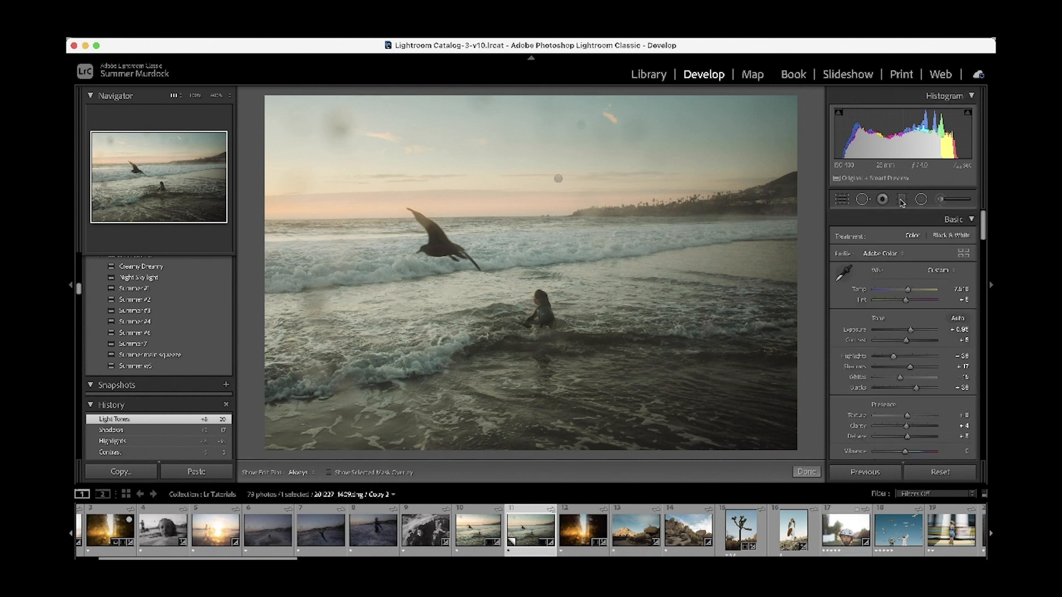
pyautogui.click(558, 178)
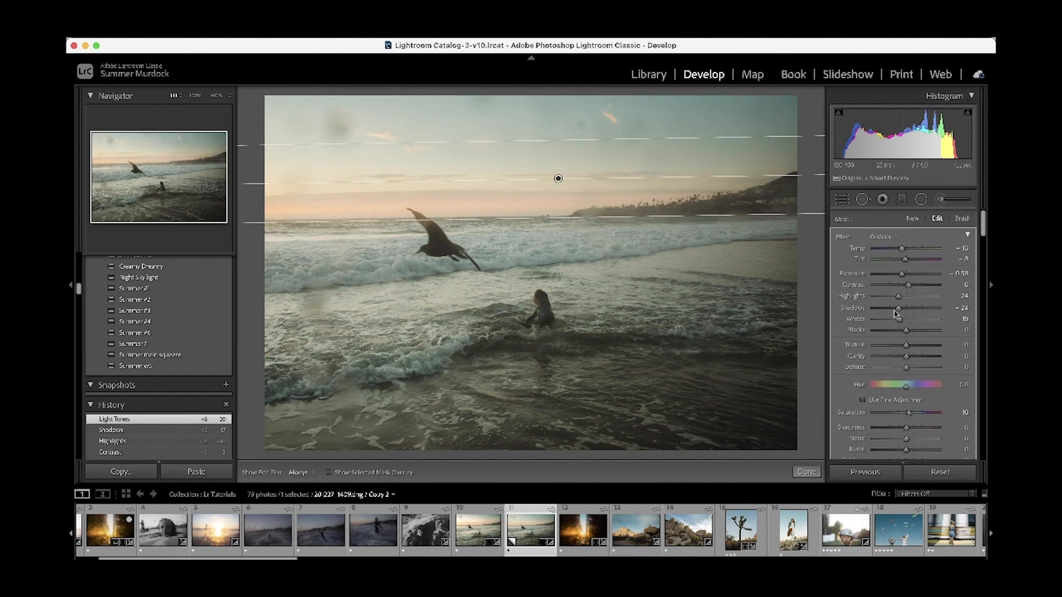
pyautogui.moveTo(902, 275); pyautogui.dragTo(899, 275)
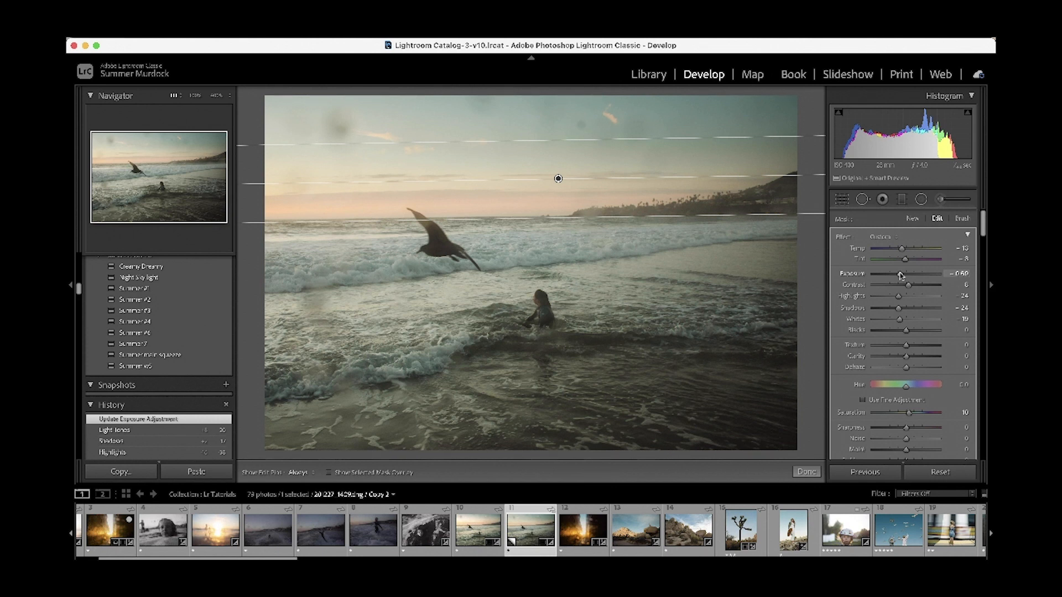
# Compare the edit with the neighbouring version of the photo, return to the virtual copy, and close the graduated filter
pyautogui.click(494, 534)
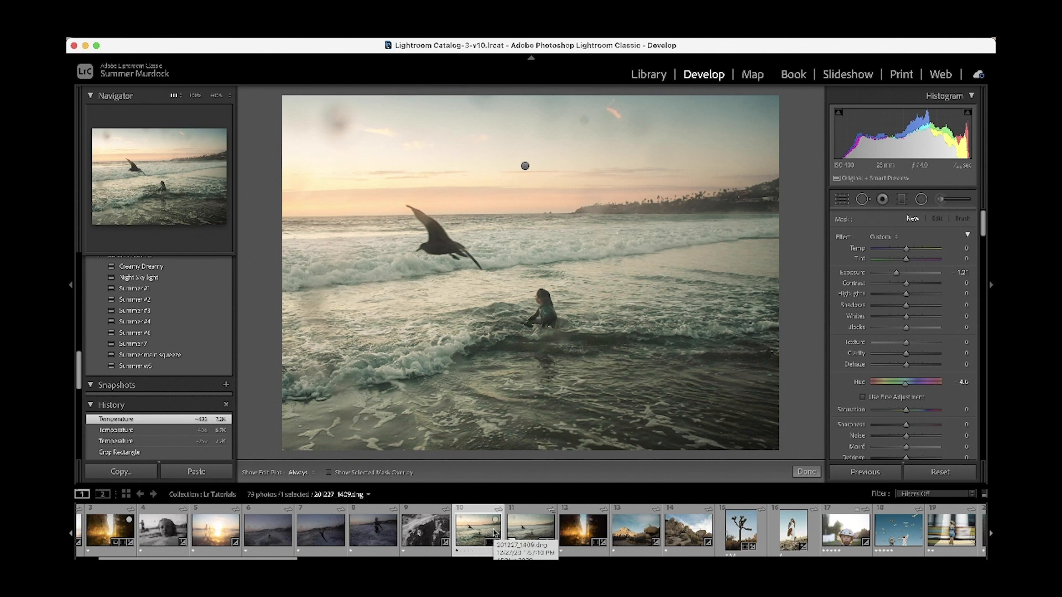
pyautogui.click(531, 528)
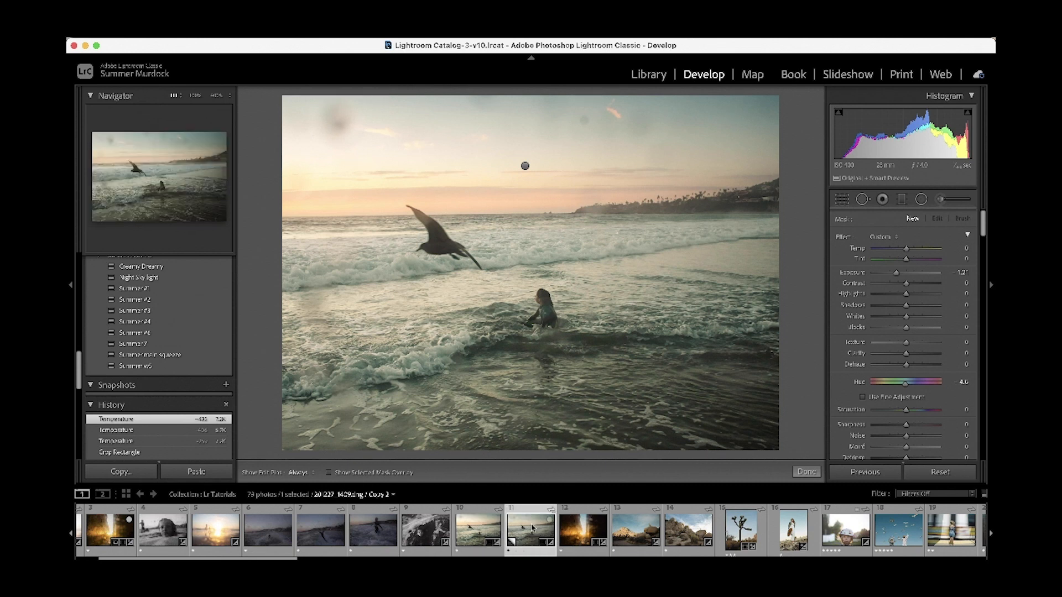
pyautogui.scroll(-5, 889, 391)
pyautogui.scroll(5, 889, 387)
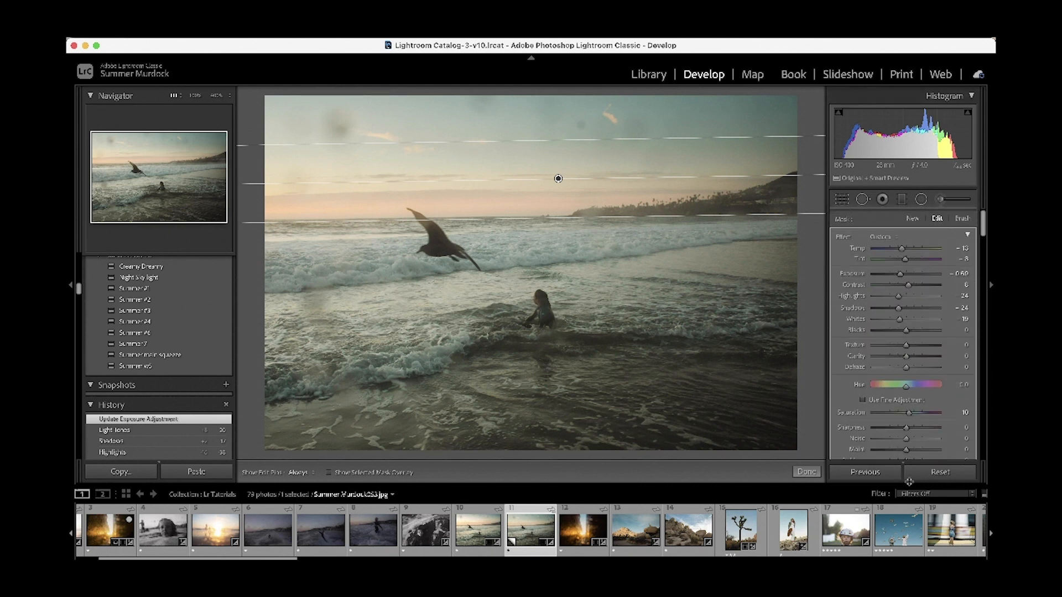
pyautogui.click(807, 472)
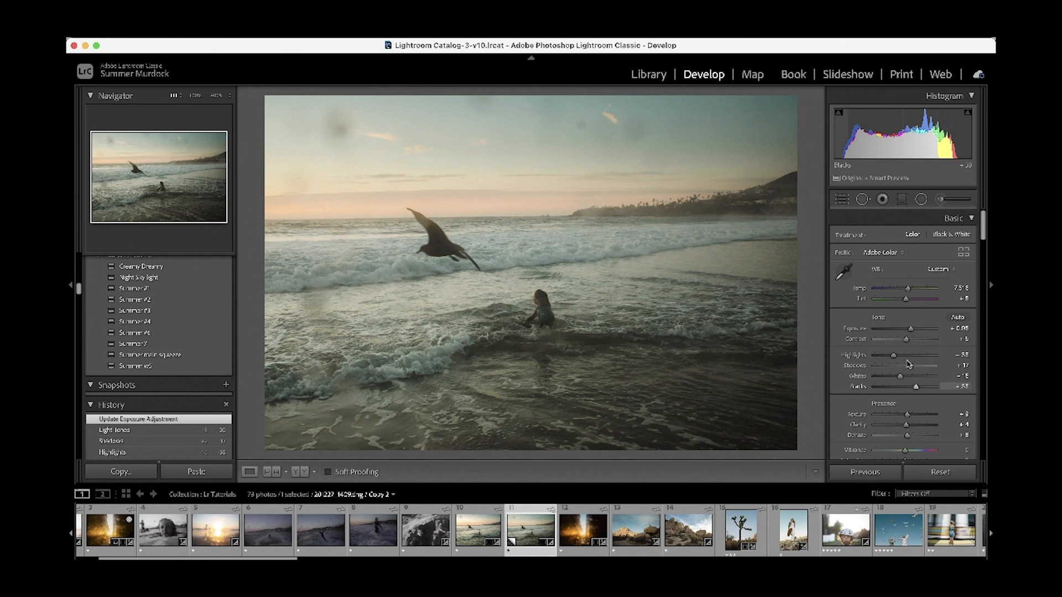
# Set the basic highlights to +2 and nudge the midpoint of the blue channel's tone curve
pyautogui.moveTo(893, 354); pyautogui.dragTo(908, 359)
pyautogui.scroll(-5, 917, 304)
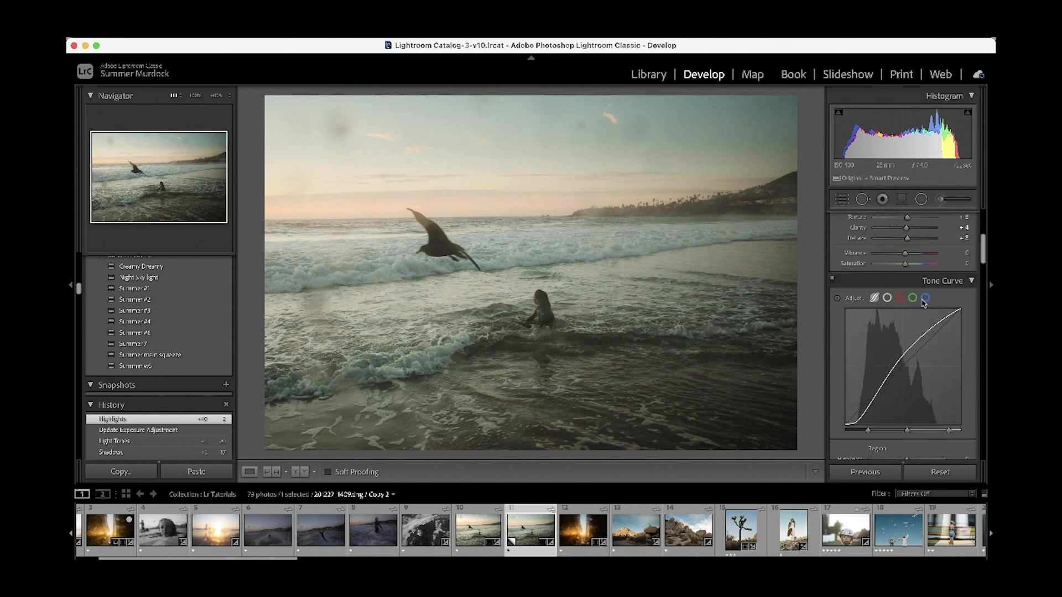
pyautogui.click(925, 297)
pyautogui.moveTo(908, 365); pyautogui.dragTo(907, 366)
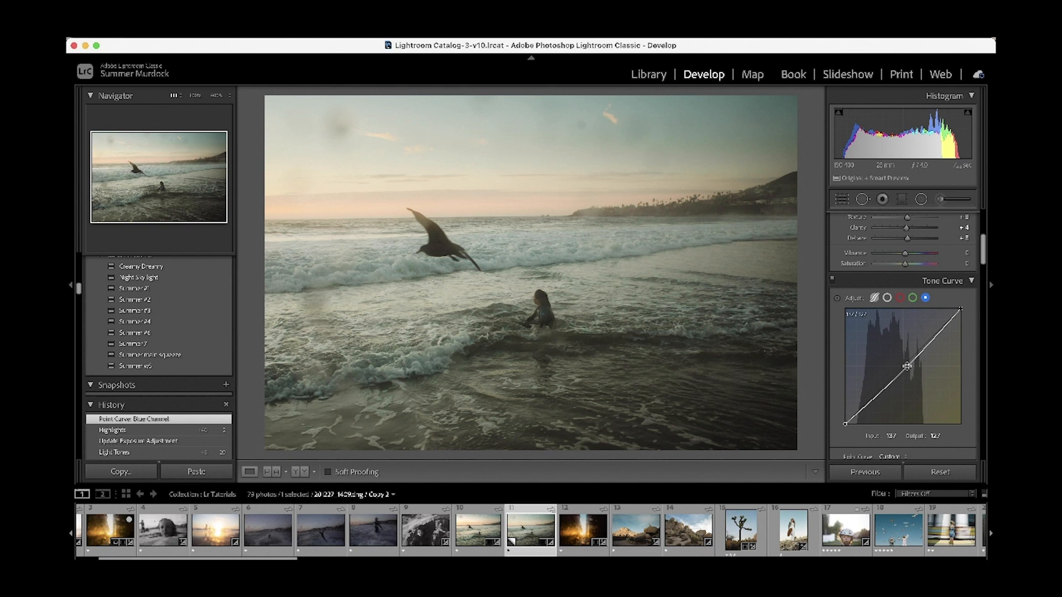
# Raise the luminance of the color grading highlights to +51
pyautogui.scroll(-10, 907, 366)
pyautogui.scroll(-5, 909, 370)
pyautogui.click(929, 271)
pyautogui.moveTo(914, 445); pyautogui.dragTo(919, 445)
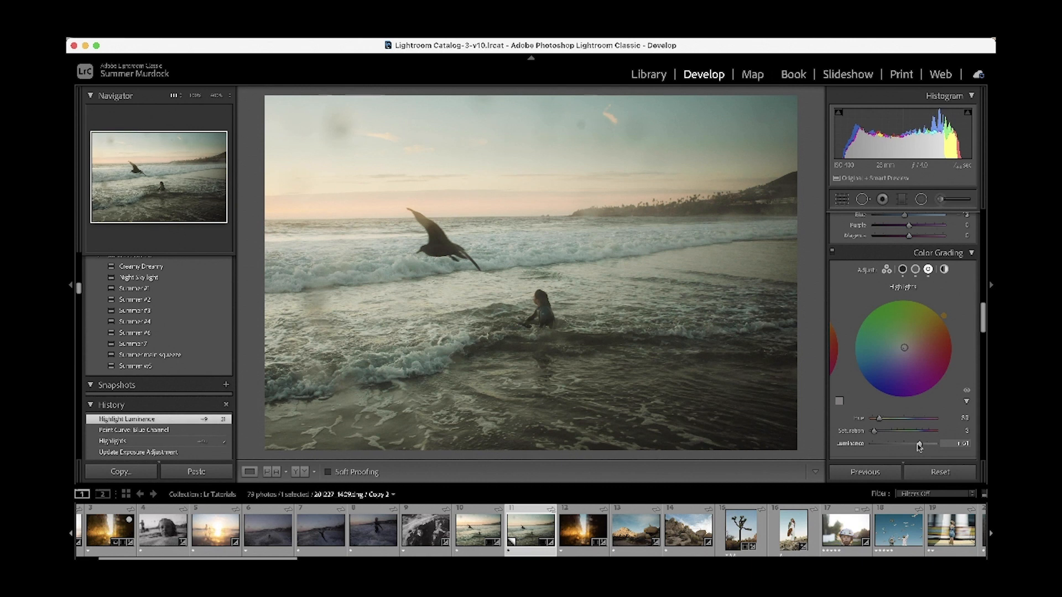